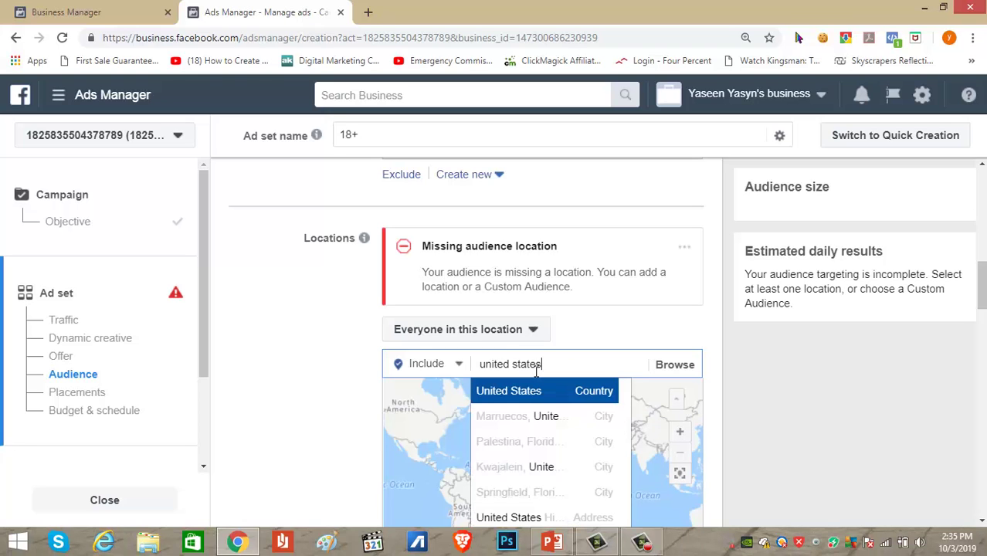
Step: Include the country United States in the audience locations and bring up the Detailed targeting section
{"action": "left_click", "coordinate": [538, 393]}
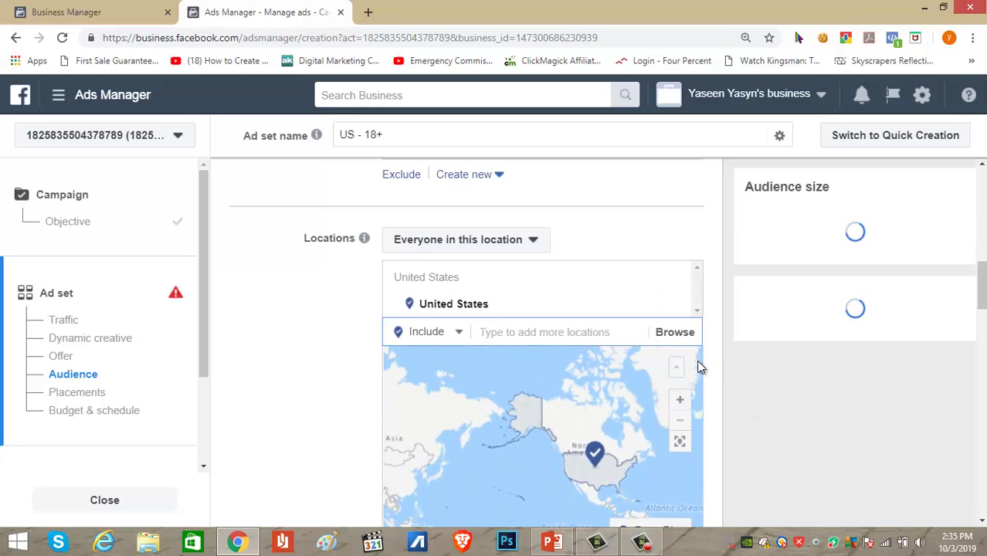
{"action": "scroll", "coordinate": [710, 370], "scroll_direction": "down", "scroll_amount": 4}
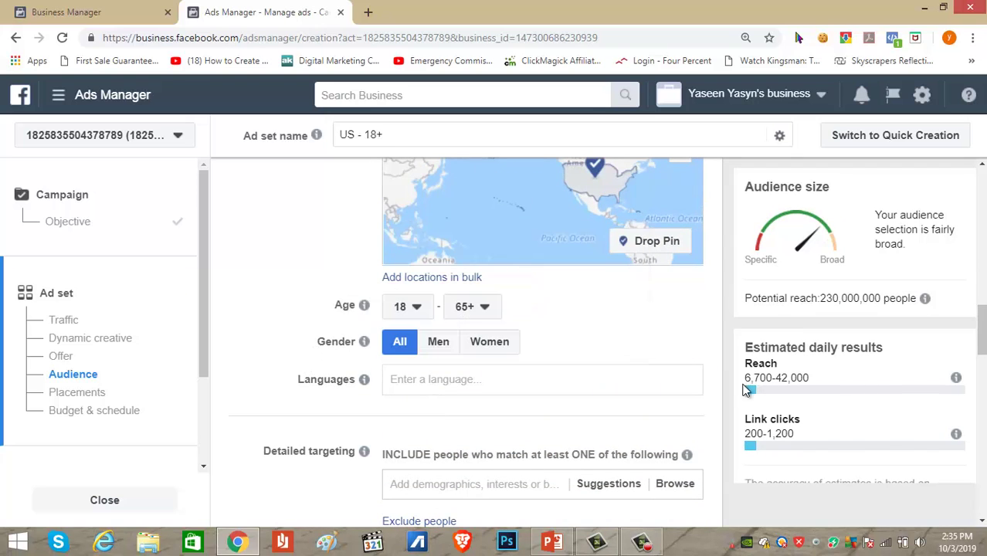
{"action": "scroll", "coordinate": [267, 375], "scroll_direction": "down", "scroll_amount": 1}
{"action": "left_click_drag", "start_coordinate": [264, 379], "coordinate": [353, 380]}
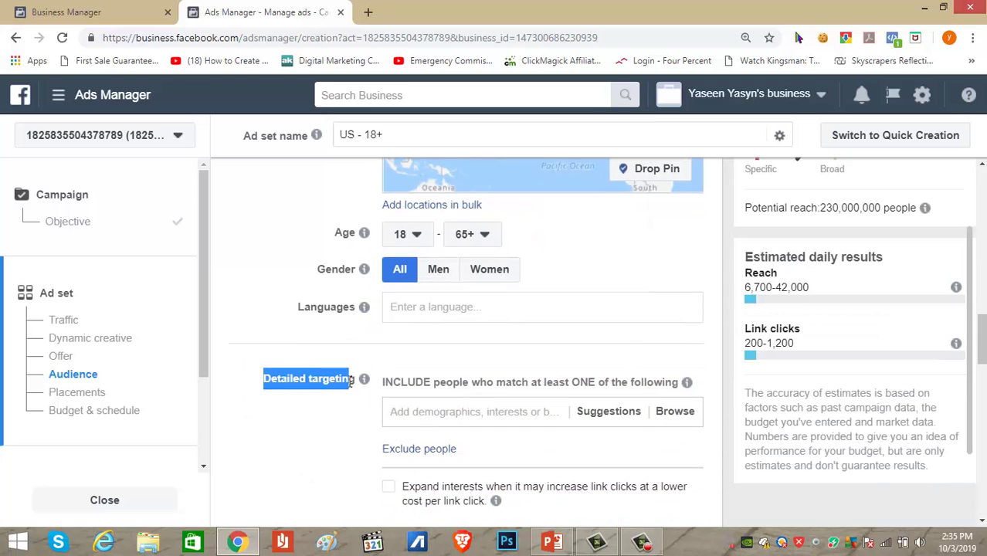
{"action": "left_click", "coordinate": [344, 403]}
{"action": "scroll", "coordinate": [332, 432], "scroll_direction": "down", "scroll_amount": 1}
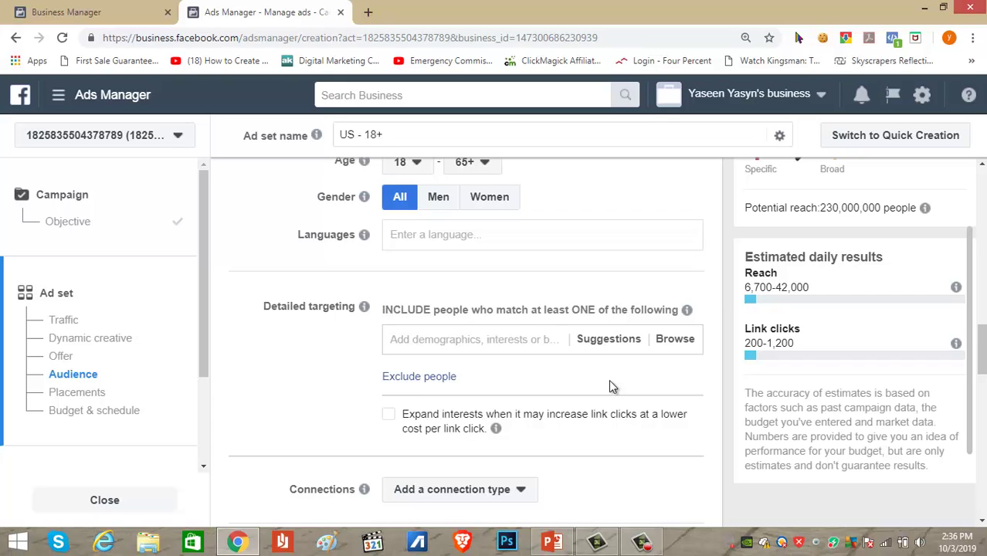
Step: Search Google for "top 10 entrepreneurs" in a new browser tab
{"action": "left_click", "coordinate": [368, 12]}
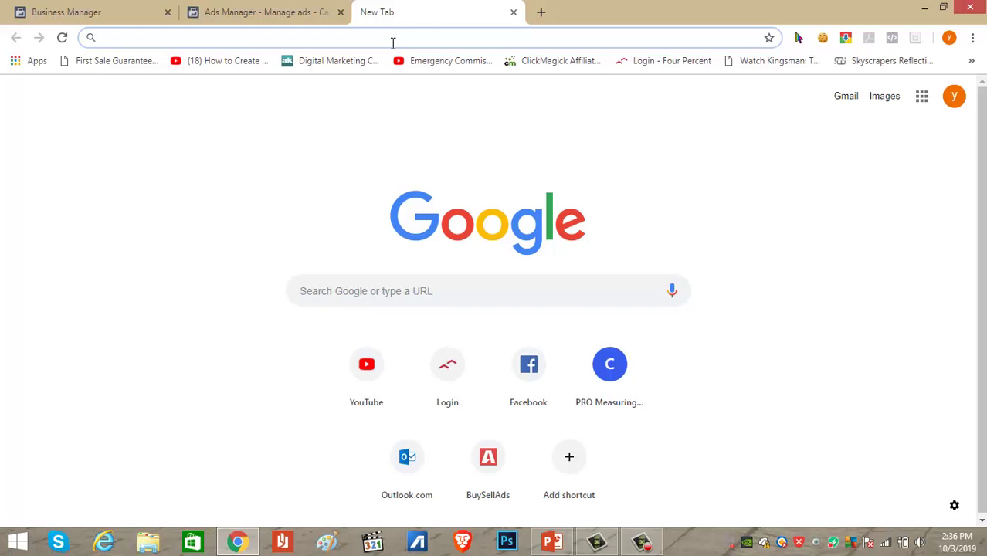
{"action": "type", "text": "top "}
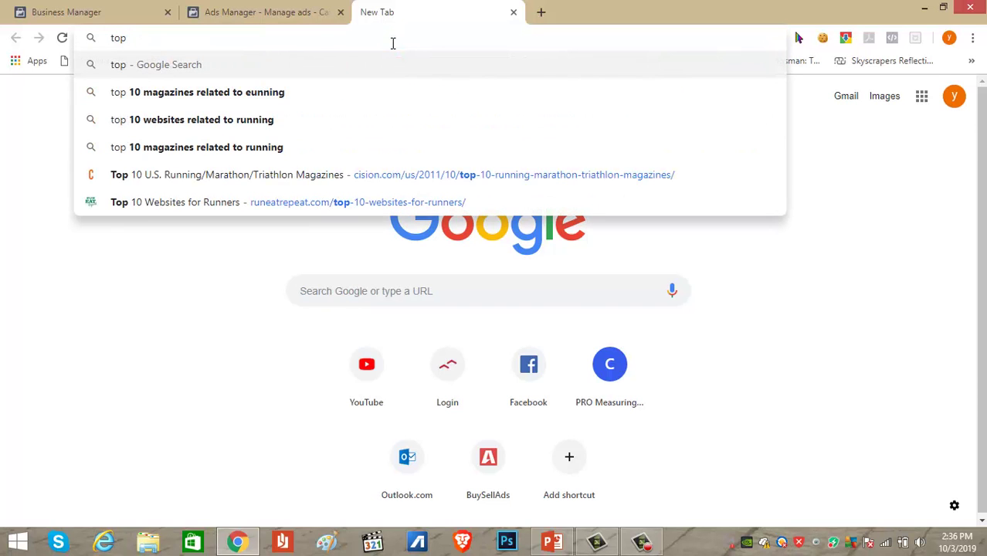
{"action": "type", "text": "10 entre"}
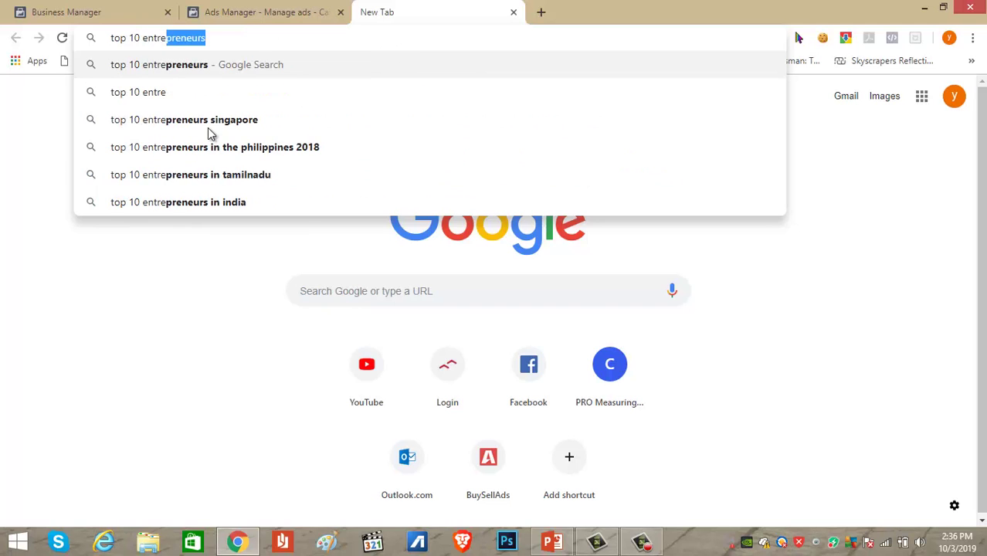
{"action": "left_click", "coordinate": [183, 70]}
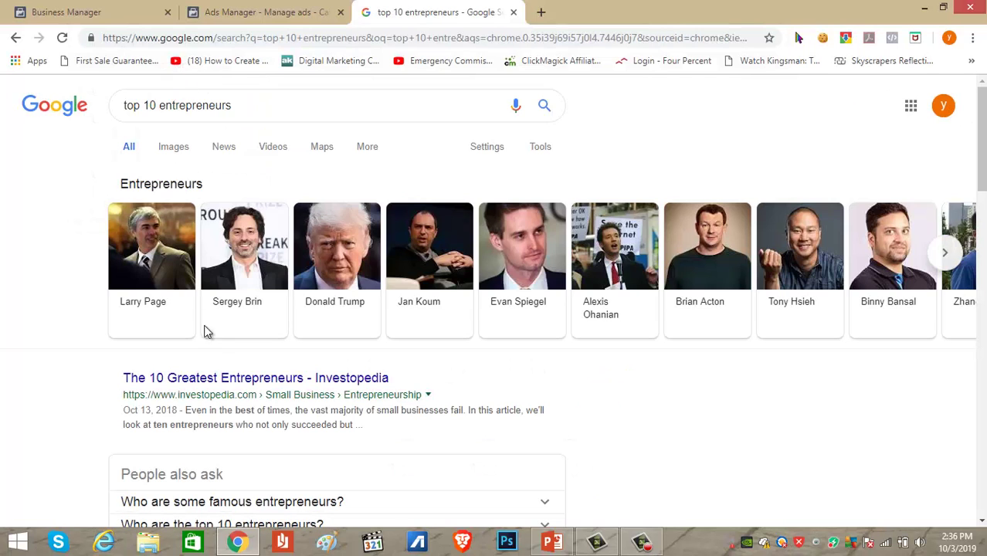
Step: Look through the row of entrepreneurs above the search results to its end
{"action": "right_click", "coordinate": [252, 379]}
{"action": "left_click", "coordinate": [687, 377]}
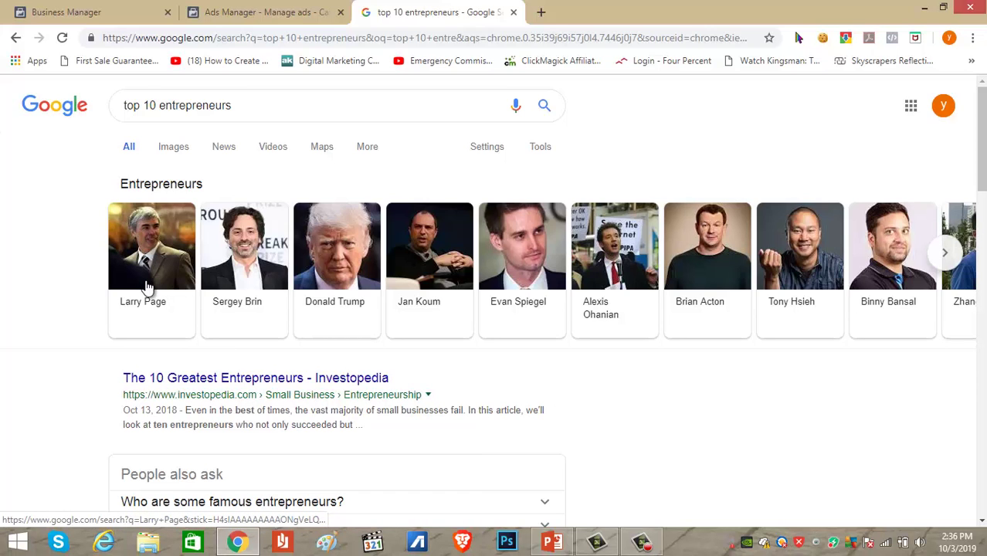
{"action": "left_click", "coordinate": [946, 253]}
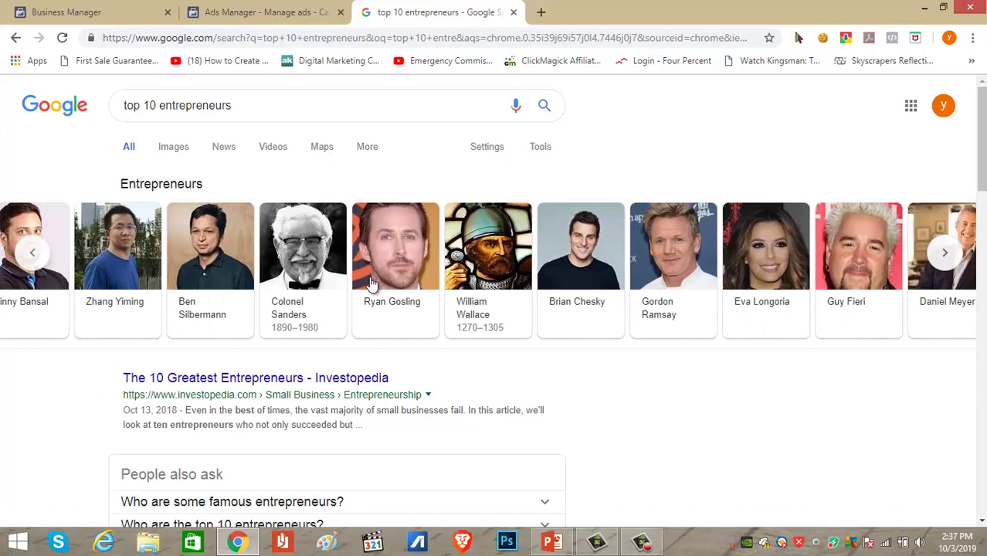
{"action": "left_click", "coordinate": [944, 254]}
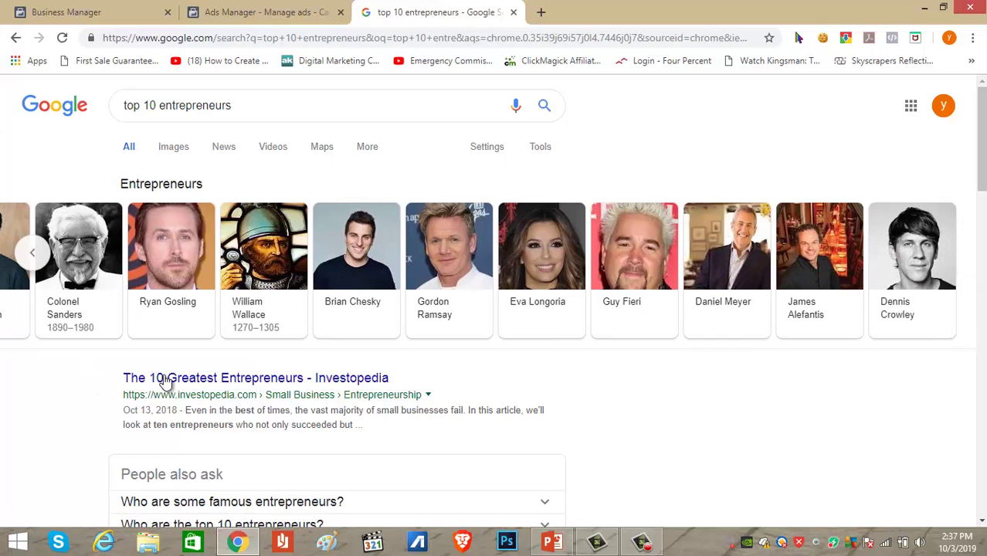
Step: Open the Investopedia article on the 10 greatest entrepreneurs and the Bizain richest entrepreneurs article in separate new tabs
{"action": "right_click", "coordinate": [193, 380]}
{"action": "left_click", "coordinate": [230, 386]}
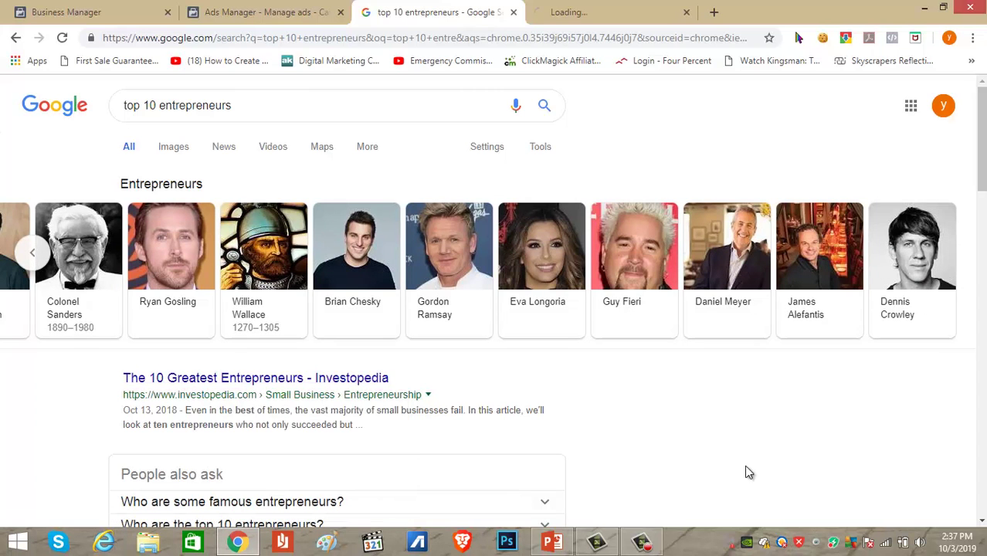
{"action": "scroll", "coordinate": [722, 457], "scroll_direction": "down", "scroll_amount": 4}
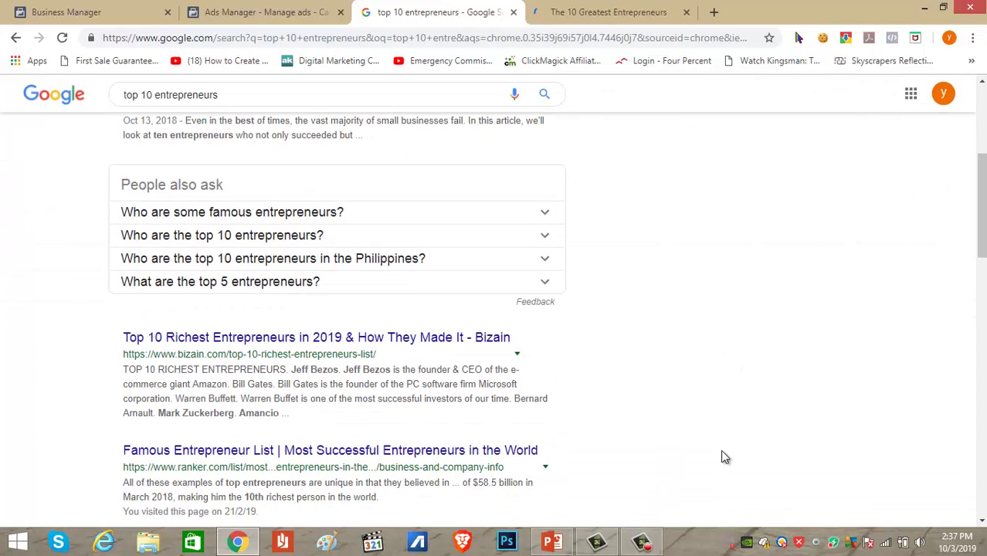
{"action": "right_click", "coordinate": [407, 343]}
{"action": "left_click", "coordinate": [444, 348]}
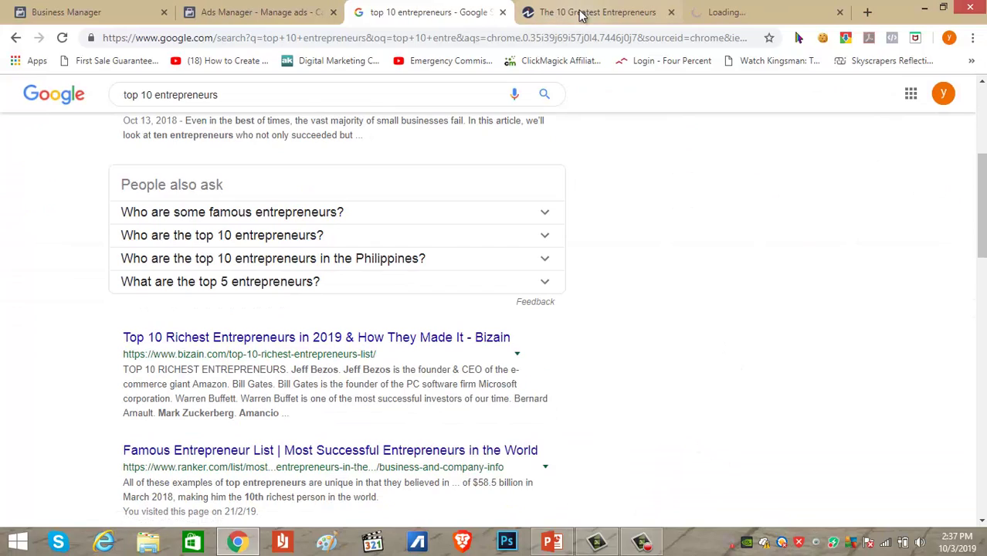
Step: Skim the Investopedia article for well-known entrepreneurs who could serve as targeting interests
{"action": "left_click", "coordinate": [594, 11]}
{"action": "scroll", "coordinate": [643, 323], "scroll_direction": "down", "scroll_amount": 8}
{"action": "scroll", "coordinate": [643, 326], "scroll_direction": "down", "scroll_amount": 7}
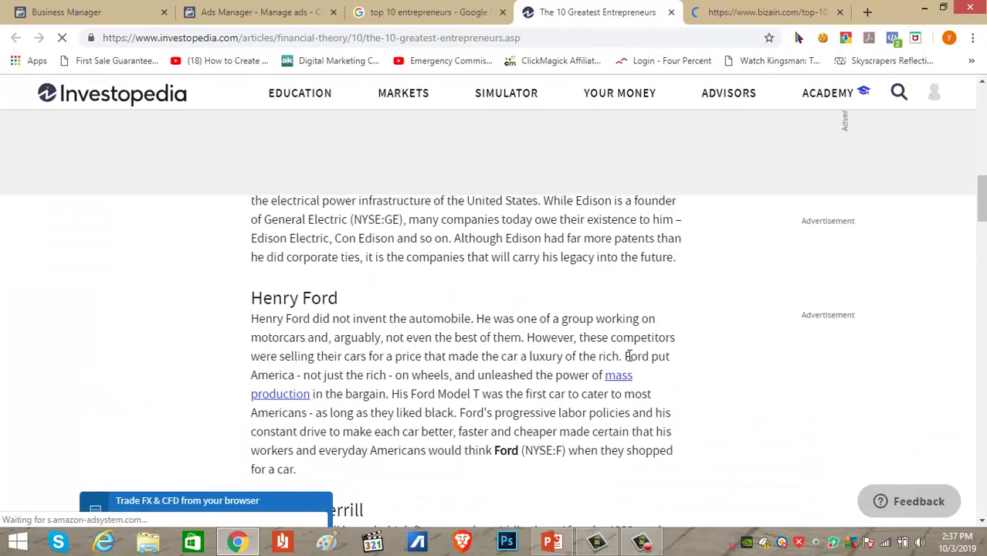
{"action": "scroll", "coordinate": [630, 355], "scroll_direction": "down", "scroll_amount": 10}
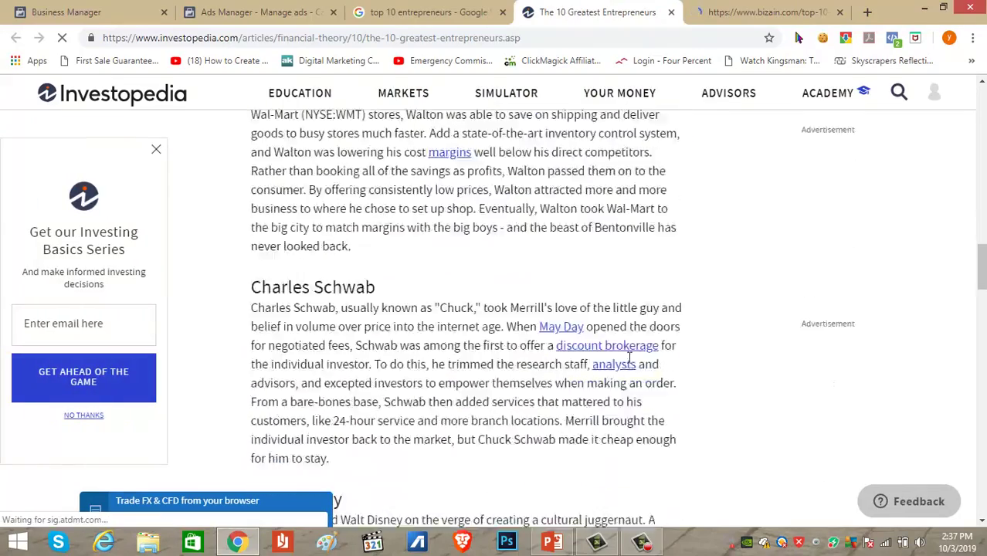
{"action": "scroll", "coordinate": [629, 359], "scroll_direction": "down", "scroll_amount": 3}
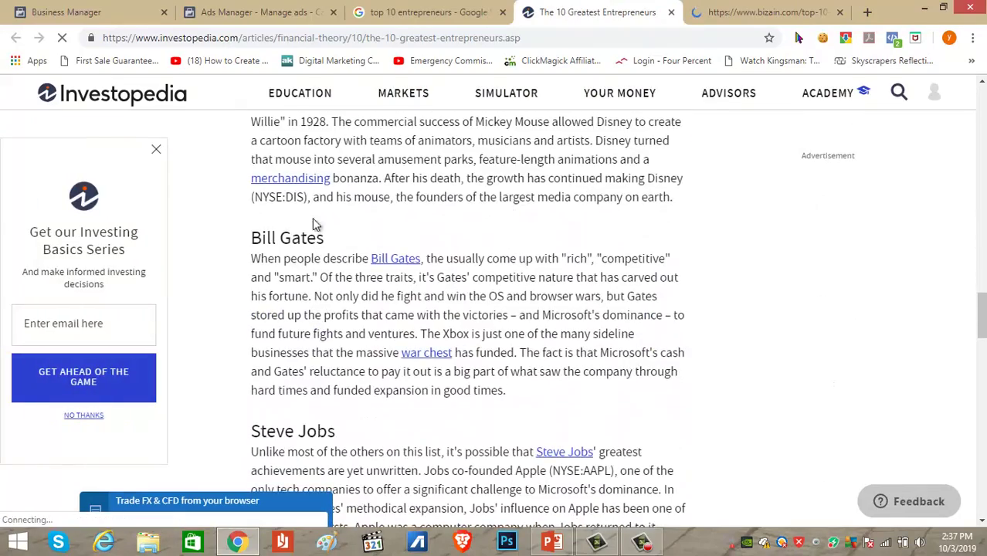
{"action": "scroll", "coordinate": [251, 241], "scroll_direction": "up", "scroll_amount": 3}
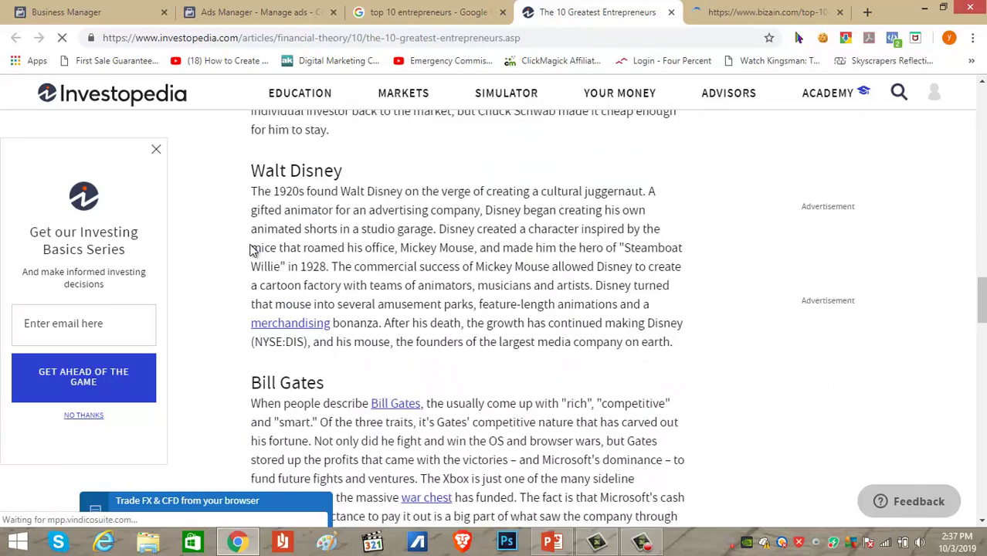
{"action": "scroll", "coordinate": [251, 251], "scroll_direction": "up", "scroll_amount": 3}
{"action": "scroll", "coordinate": [261, 444], "scroll_direction": "down", "scroll_amount": 2}
{"action": "scroll", "coordinate": [261, 348], "scroll_direction": "down", "scroll_amount": 1}
{"action": "scroll", "coordinate": [258, 315], "scroll_direction": "up", "scroll_amount": 1}
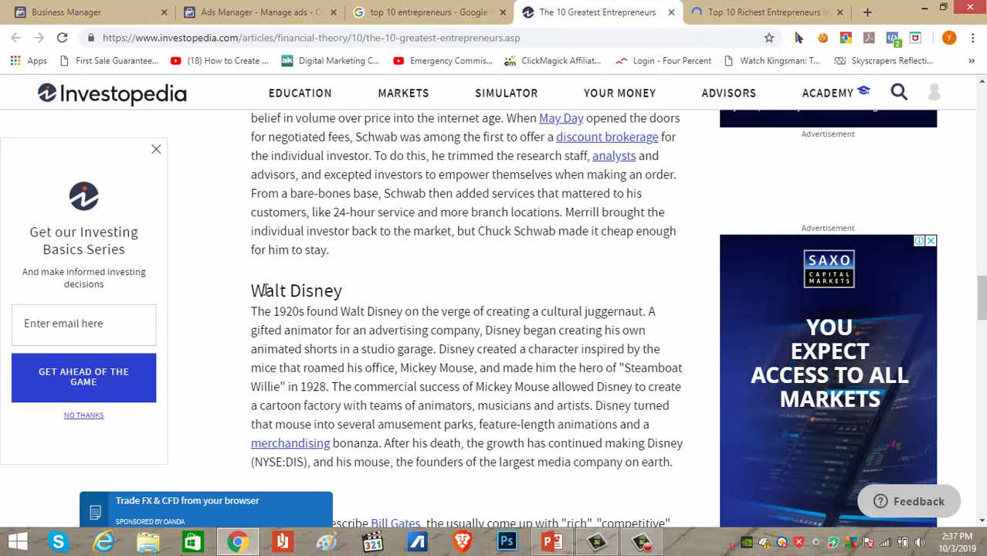
Step: Highlight the Walt Disney, Bill Gates and Steve Jobs headings one after another as candidate interests
{"action": "triple_click", "coordinate": [278, 290]}
{"action": "scroll", "coordinate": [325, 297], "scroll_direction": "down", "scroll_amount": 3}
{"action": "left_click_drag", "start_coordinate": [252, 286], "coordinate": [346, 282]}
{"action": "left_click", "coordinate": [349, 283]}
{"action": "scroll", "coordinate": [255, 232], "scroll_direction": "down", "scroll_amount": 1}
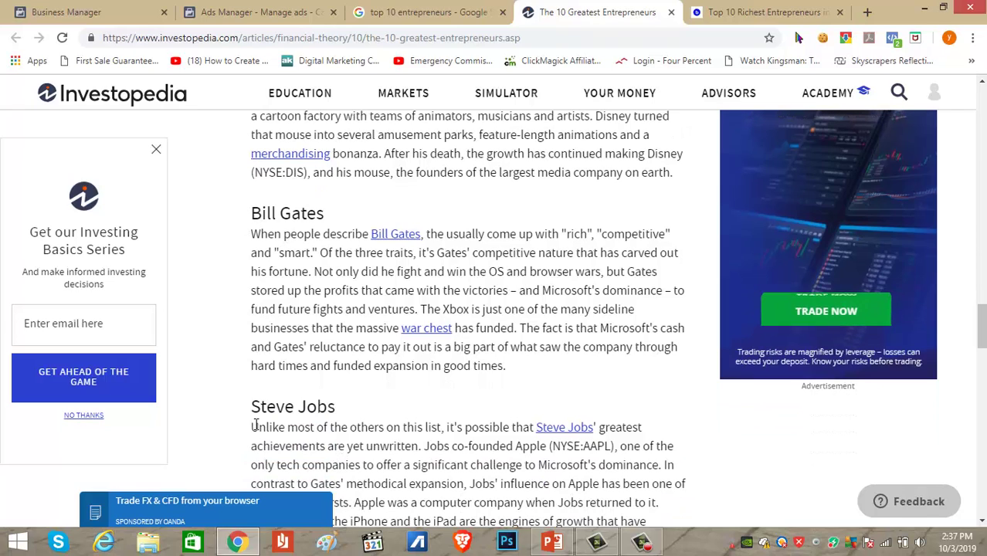
{"action": "mouse_move", "coordinate": [345, 411]}
{"action": "left_mouse_down"}
{"action": "mouse_move", "coordinate": [244, 406]}
{"action": "mouse_move", "coordinate": [356, 409]}
{"action": "left_mouse_up"}
{"action": "left_click", "coordinate": [354, 409]}
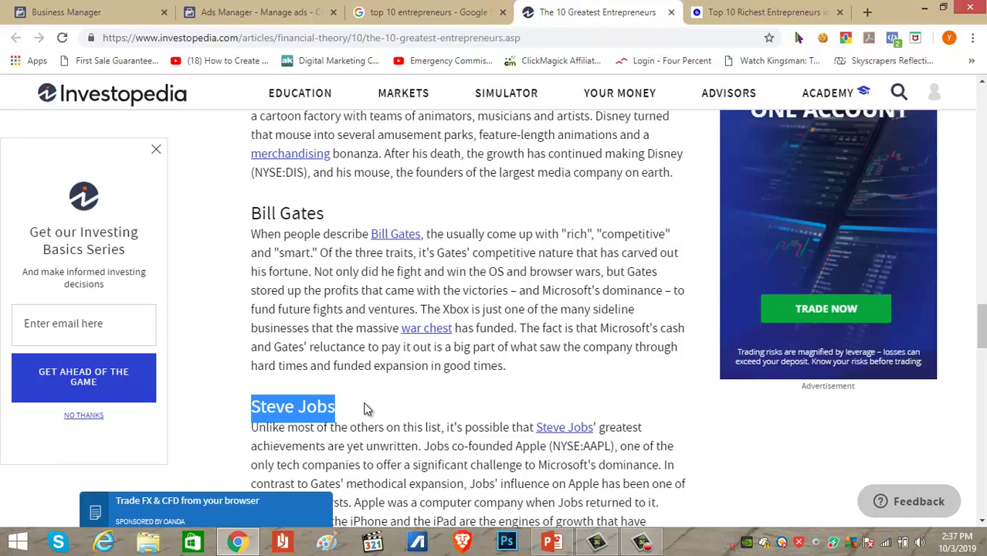
{"action": "left_click", "coordinate": [367, 409]}
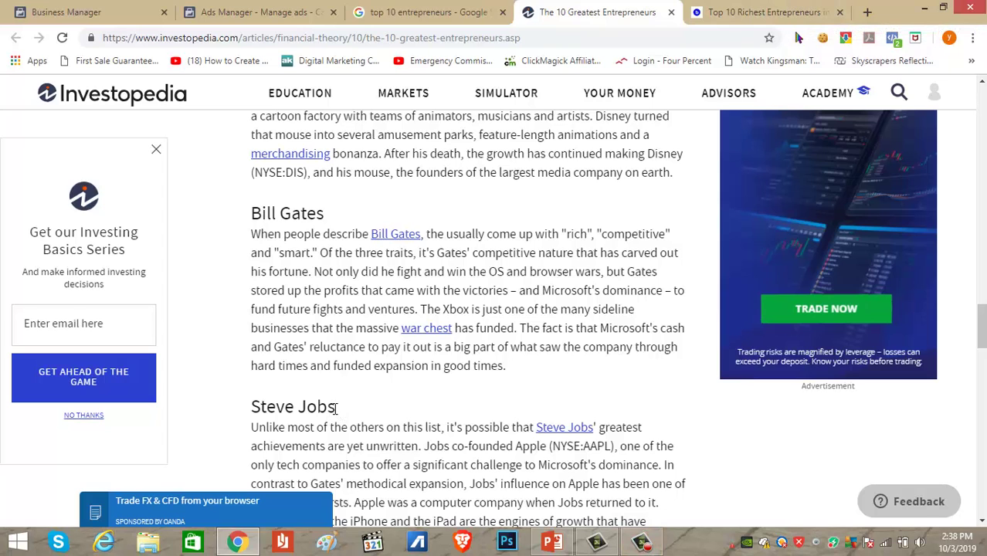
Step: Copy the Steve Jobs heading from the Investopedia article
{"action": "left_click_drag", "start_coordinate": [336, 408], "coordinate": [257, 408]}
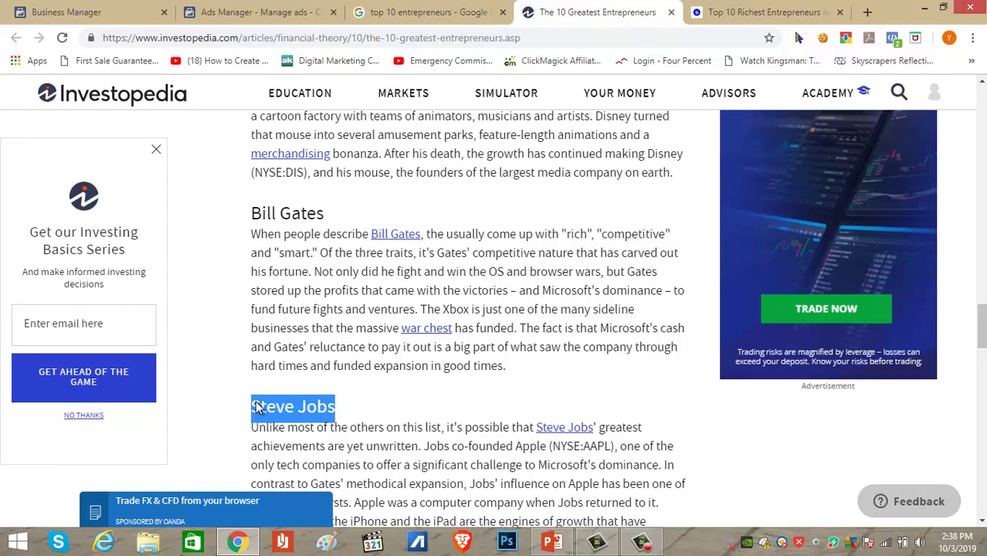
{"action": "right_click", "coordinate": [258, 405]}
{"action": "left_click", "coordinate": [283, 413]}
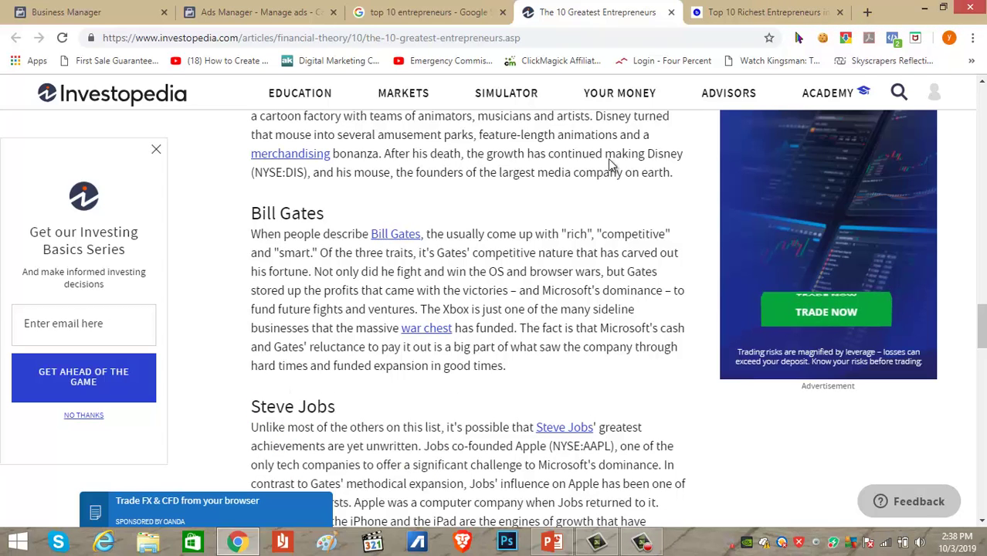
Step: Return to Ads Manager and add Steve Jobs as an included interest in the detailed targeting
{"action": "left_click", "coordinate": [259, 13]}
{"action": "left_click", "coordinate": [435, 338]}
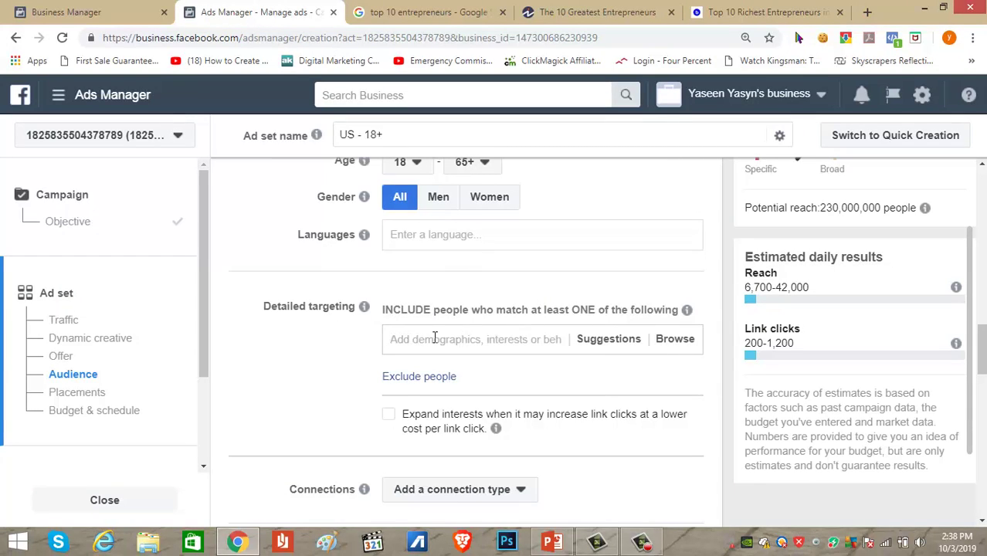
{"action": "type", "text": "steve"}
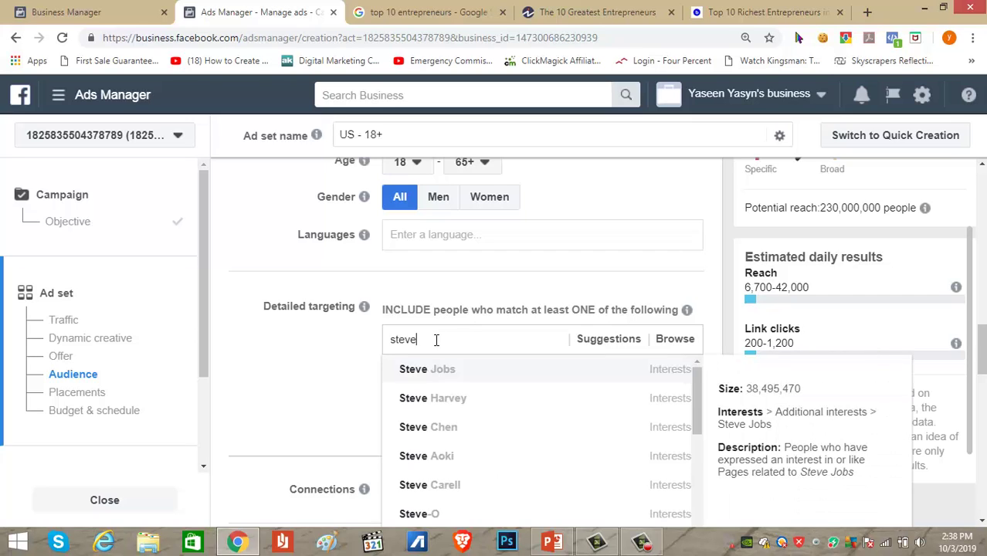
{"action": "left_click", "coordinate": [445, 370]}
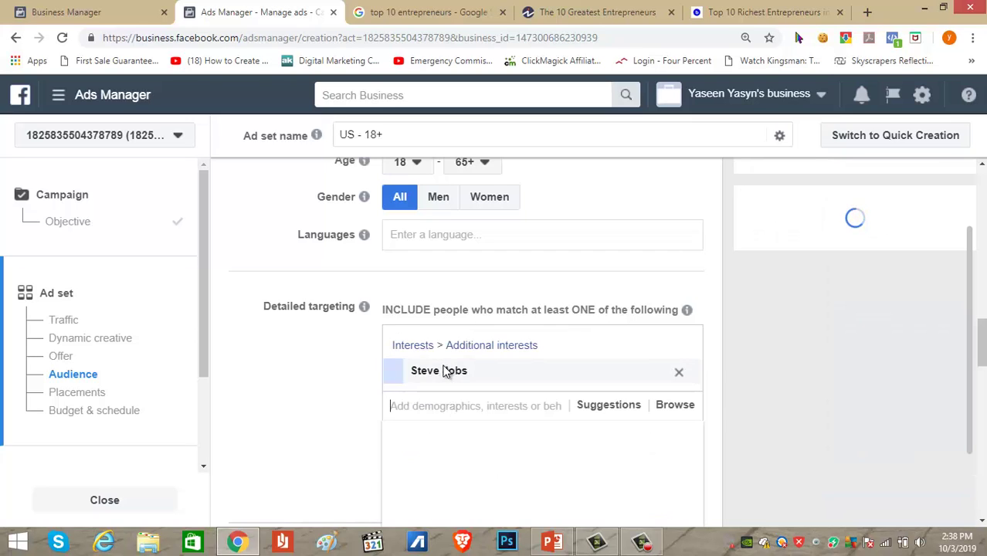
{"action": "left_click", "coordinate": [279, 349]}
{"action": "mouse_move", "coordinate": [694, 364]}
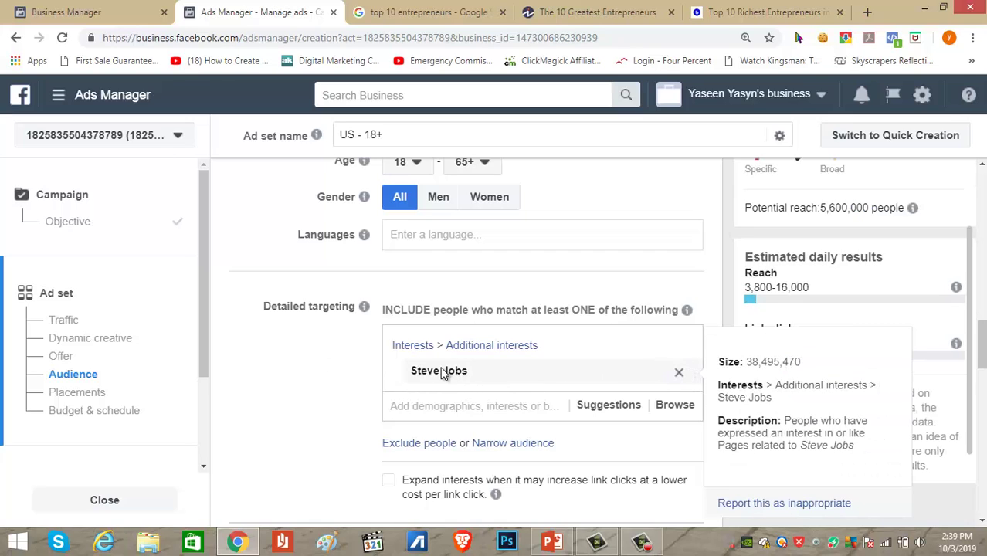
Step: Remove the Steve Jobs interest from the detailed targeting and add it again from the matches for "steve"
{"action": "left_click_drag", "start_coordinate": [411, 370], "coordinate": [485, 373]}
{"action": "left_click", "coordinate": [485, 374]}
{"action": "key", "text": "BackSpace"}
{"action": "left_click", "coordinate": [485, 340]}
{"action": "type", "text": "steve"}
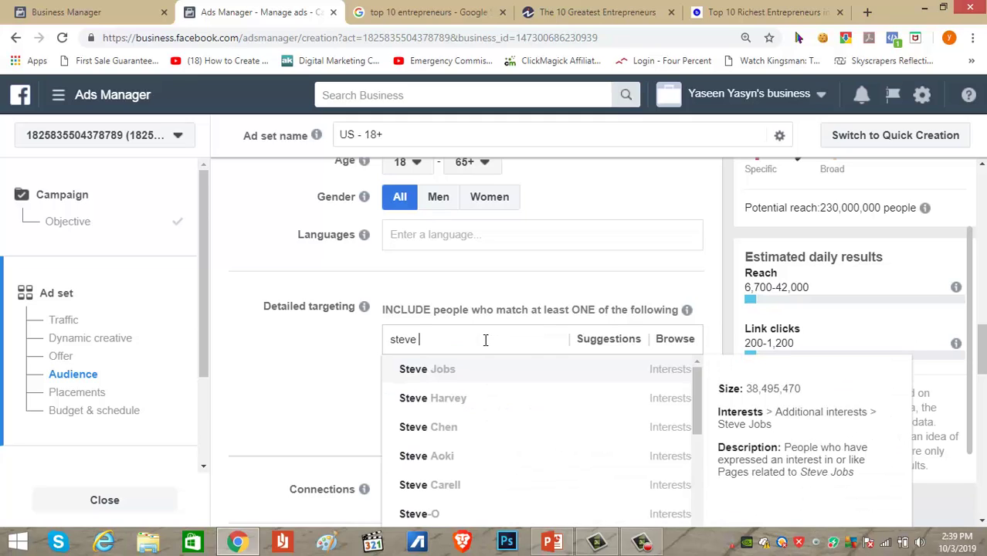
{"action": "scroll", "coordinate": [458, 346], "scroll_direction": "down", "scroll_amount": 3}
{"action": "scroll", "coordinate": [458, 349], "scroll_direction": "up", "scroll_amount": 3}
{"action": "left_click", "coordinate": [424, 370]}
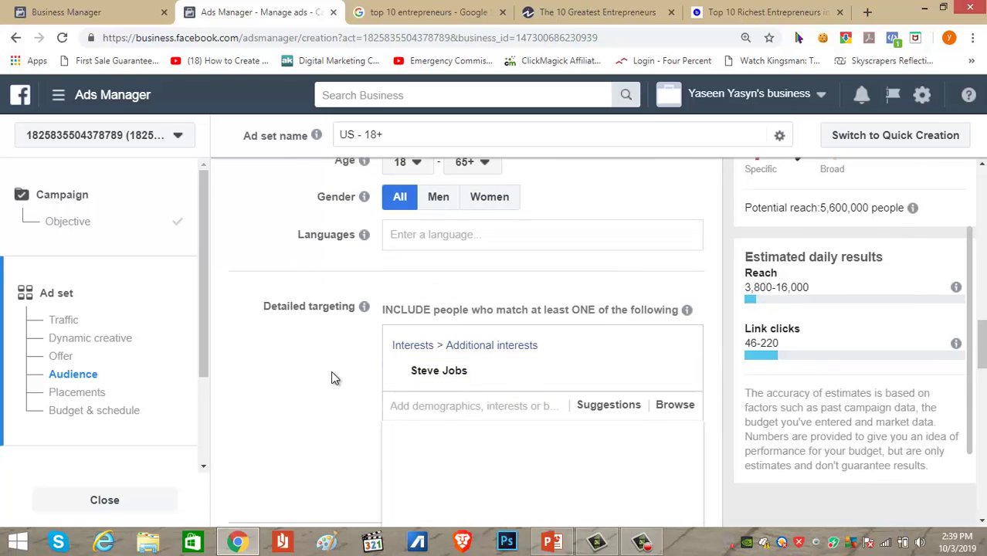
Step: Show the suggested interests related to Steve Jobs and add Robert Kiyosaki to the detailed targeting
{"action": "scroll", "coordinate": [332, 377], "scroll_direction": "down", "scroll_amount": 1}
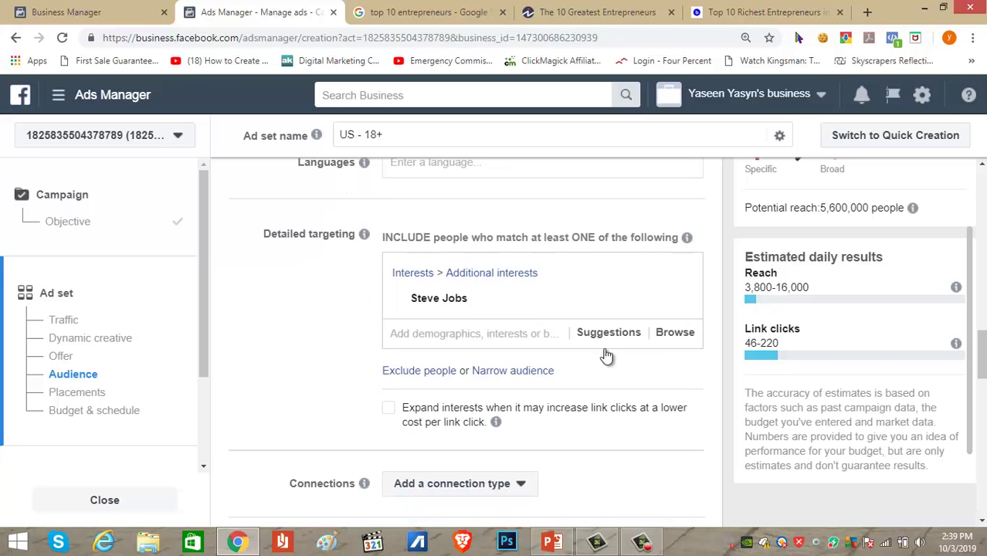
{"action": "mouse_move", "coordinate": [426, 304]}
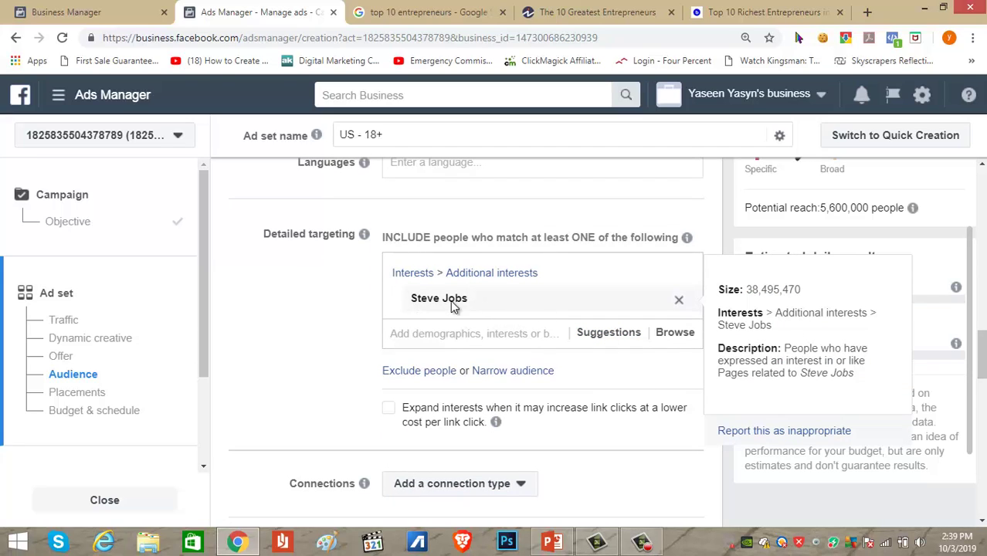
{"action": "left_click", "coordinate": [614, 340]}
{"action": "mouse_move", "coordinate": [440, 366]}
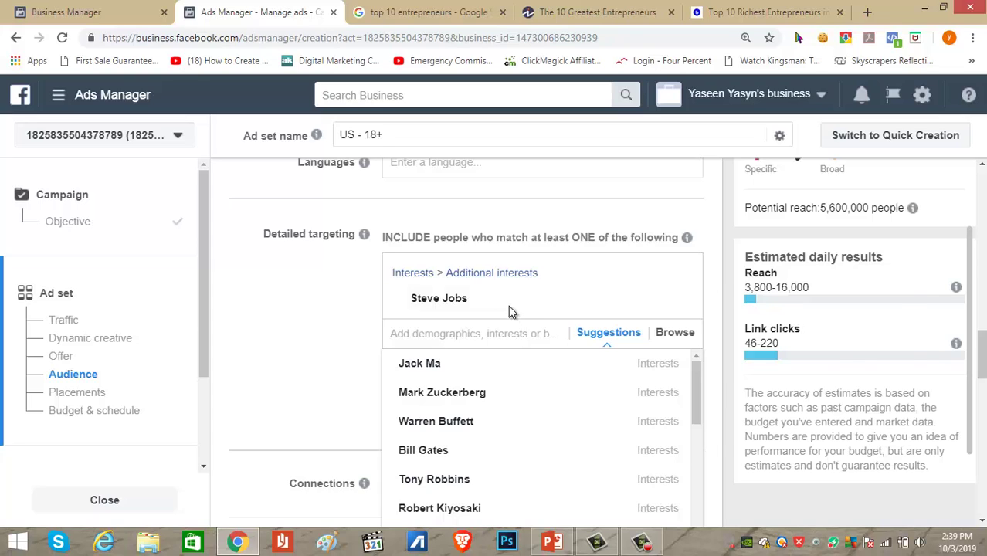
{"action": "mouse_move", "coordinate": [508, 304]}
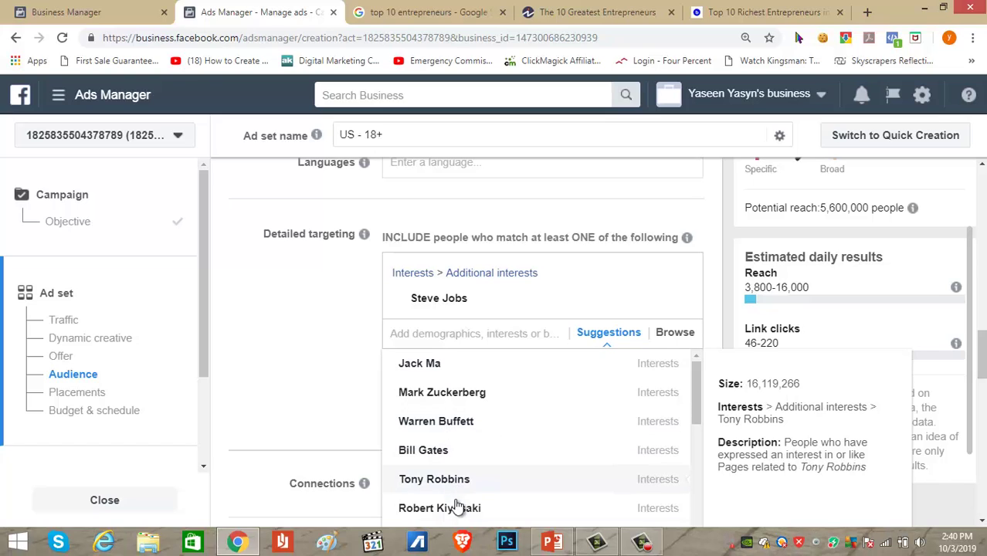
{"action": "left_click", "coordinate": [421, 510]}
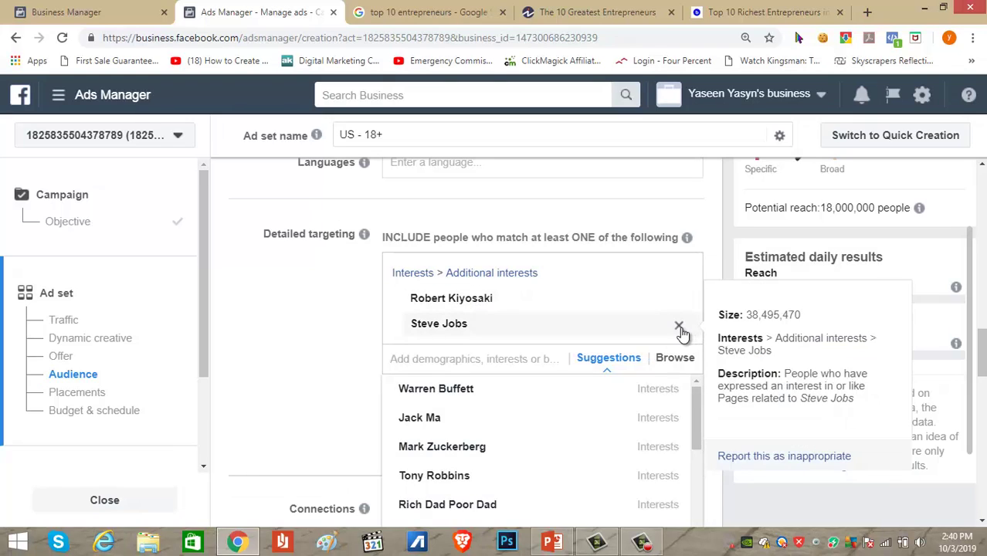
Step: Remove the Steve Jobs interest from the detailed targeting, keeping Robert Kiyosaki, and close the suggestions list
{"action": "left_click", "coordinate": [679, 327]}
{"action": "left_click_drag", "start_coordinate": [410, 299], "coordinate": [502, 301]}
{"action": "left_click", "coordinate": [480, 301]}
{"action": "left_click", "coordinate": [503, 300]}
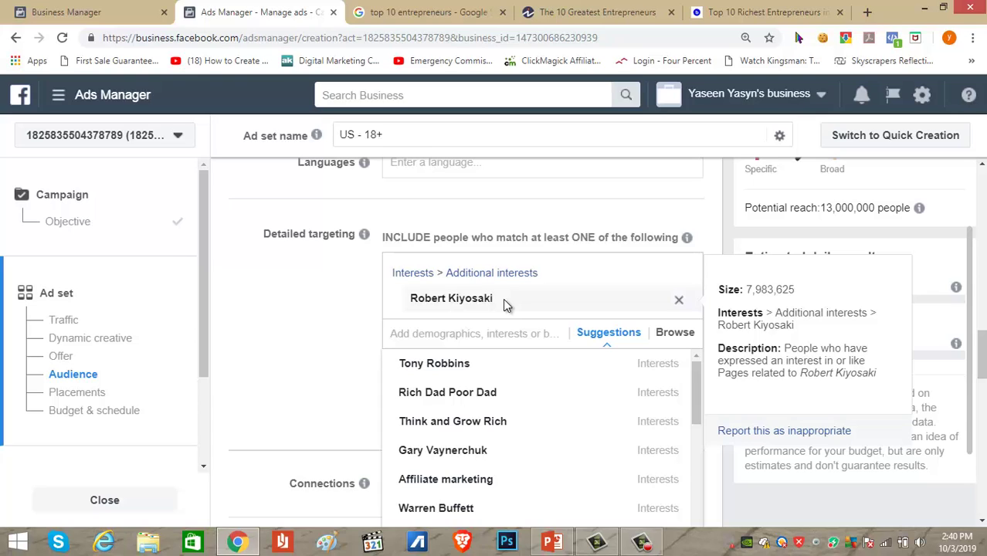
{"action": "left_click", "coordinate": [346, 322]}
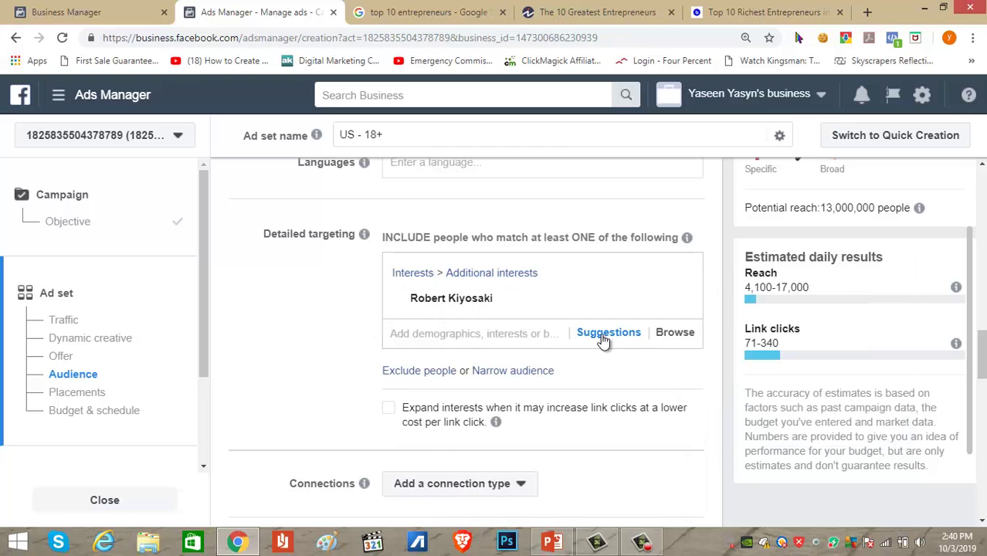
{"action": "left_click_drag", "start_coordinate": [409, 301], "coordinate": [502, 304]}
{"action": "left_click_drag", "start_coordinate": [405, 302], "coordinate": [493, 304]}
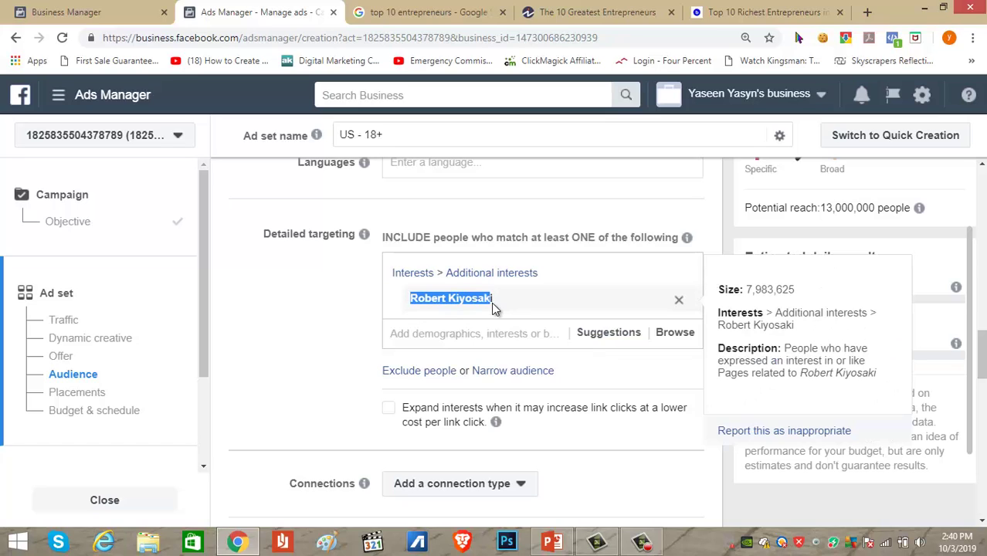
{"action": "left_click", "coordinate": [494, 305]}
{"action": "left_click_drag", "start_coordinate": [405, 302], "coordinate": [503, 304]}
{"action": "left_click", "coordinate": [498, 309]}
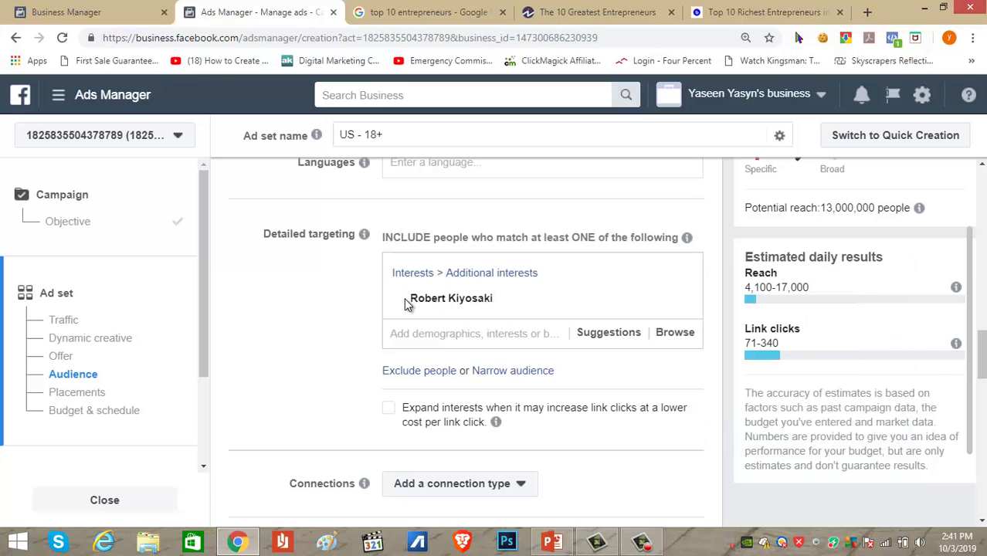
{"action": "left_click_drag", "start_coordinate": [421, 305], "coordinate": [511, 302]}
{"action": "left_click", "coordinate": [512, 302]}
Step: Show the suggested interests related to Robert Kiyosaki and add T. Harv Eker to the detailed targeting
{"action": "left_click", "coordinate": [607, 338]}
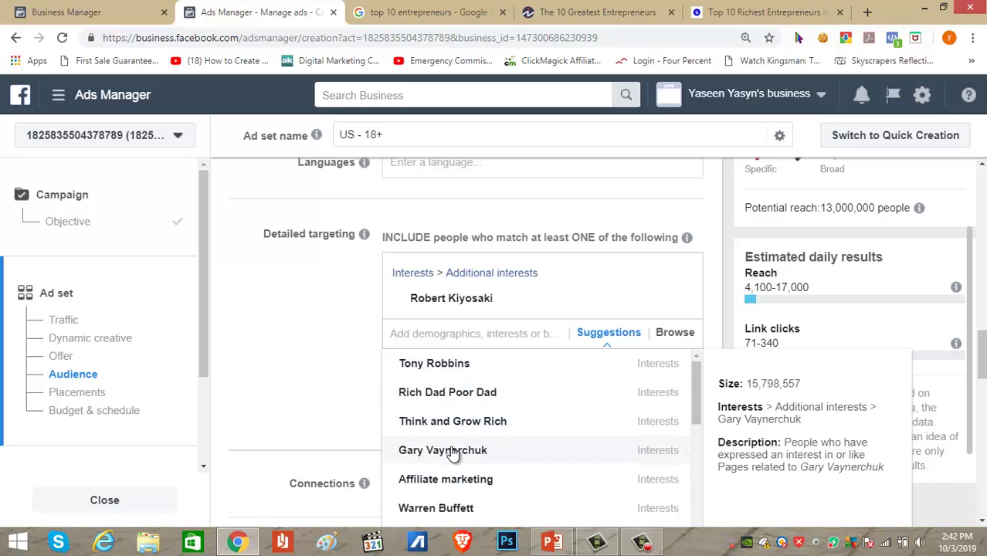
{"action": "scroll", "coordinate": [454, 457], "scroll_direction": "down", "scroll_amount": 1}
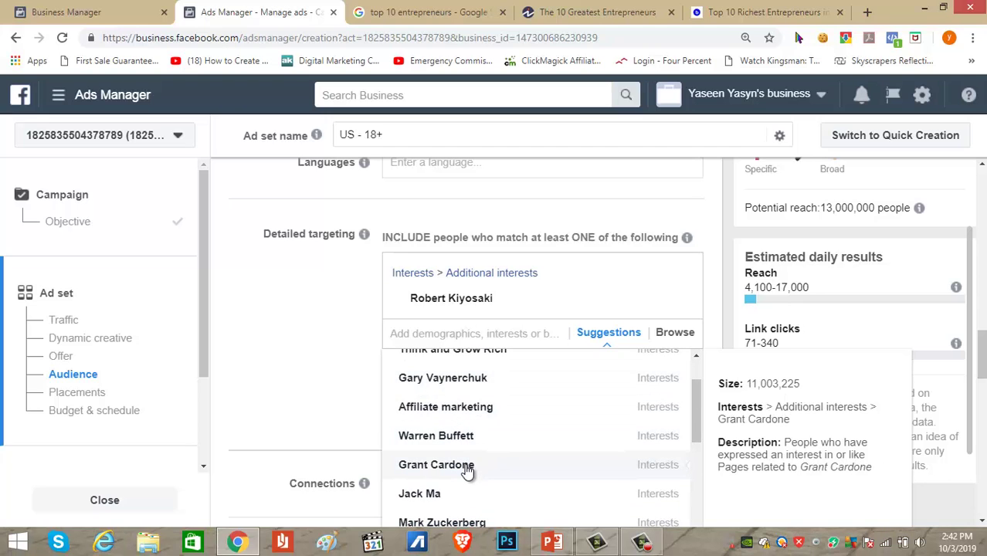
{"action": "scroll", "coordinate": [468, 471], "scroll_direction": "down", "scroll_amount": 1}
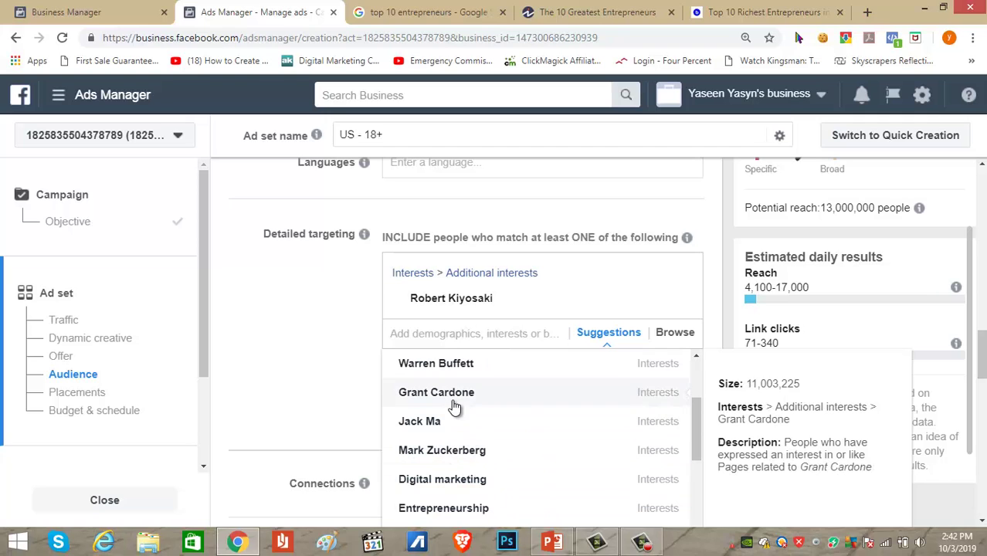
{"action": "scroll", "coordinate": [452, 475], "scroll_direction": "down", "scroll_amount": 1}
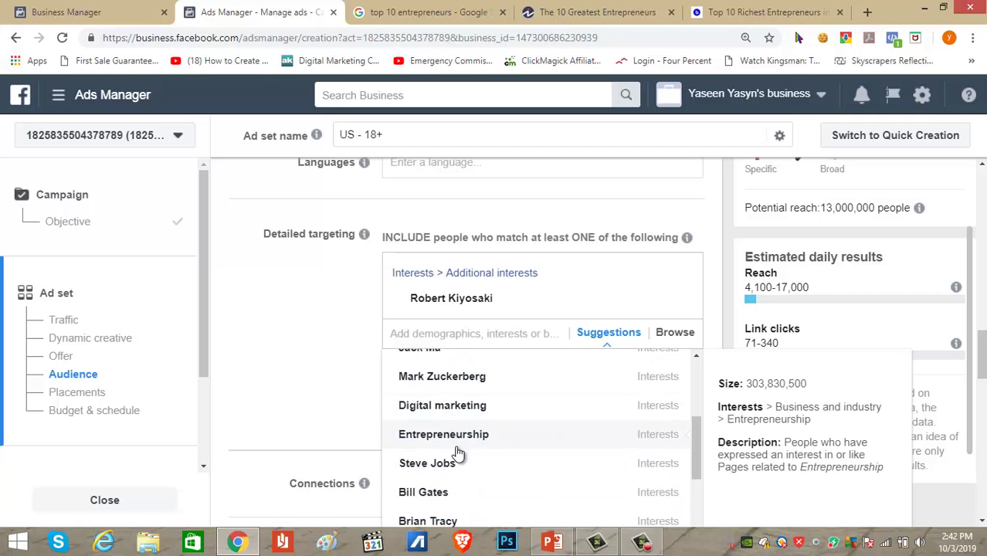
{"action": "scroll", "coordinate": [458, 452], "scroll_direction": "down", "scroll_amount": 2}
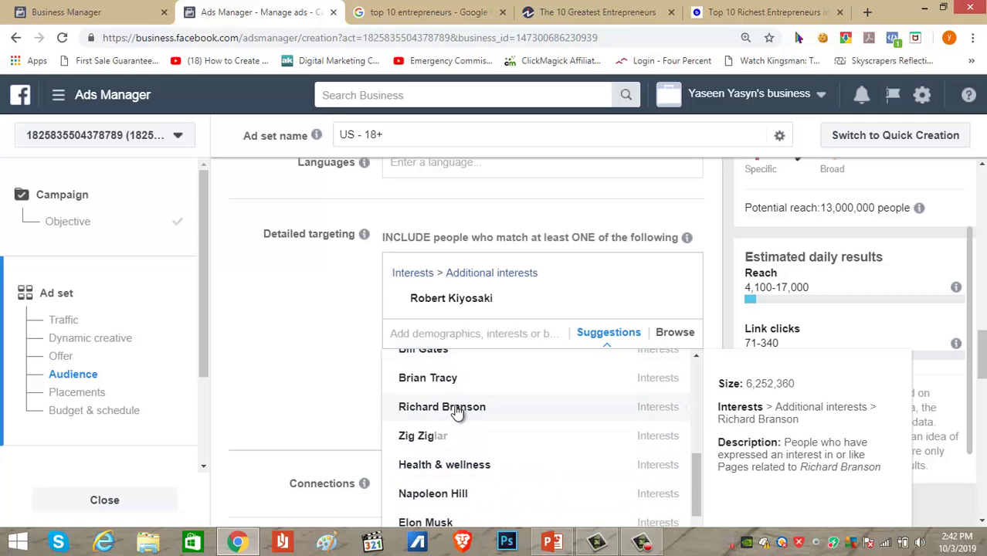
{"action": "scroll", "coordinate": [458, 413], "scroll_direction": "down", "scroll_amount": 1}
{"action": "scroll", "coordinate": [459, 406], "scroll_direction": "down", "scroll_amount": 2}
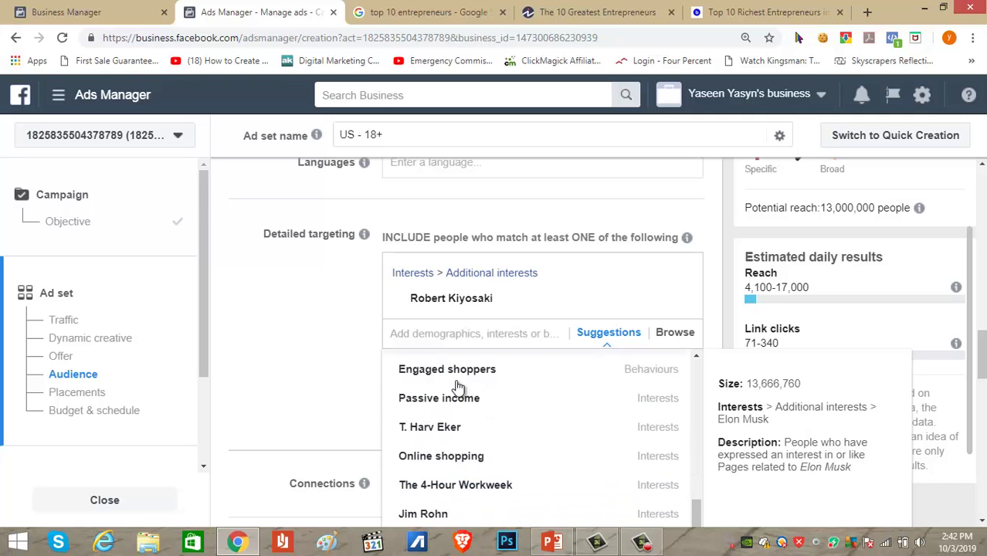
{"action": "scroll", "coordinate": [458, 423], "scroll_direction": "down", "scroll_amount": 4}
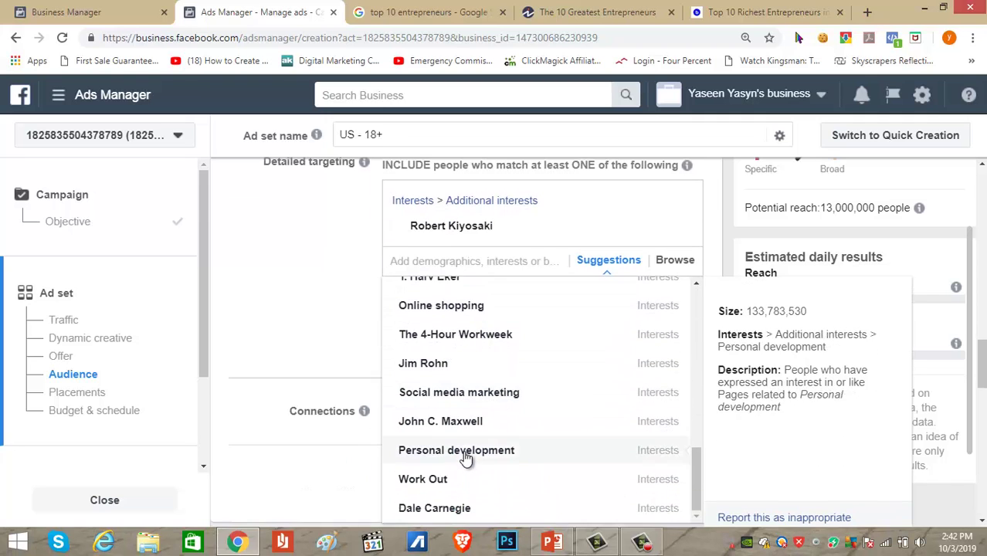
{"action": "scroll", "coordinate": [459, 409], "scroll_direction": "up", "scroll_amount": 2}
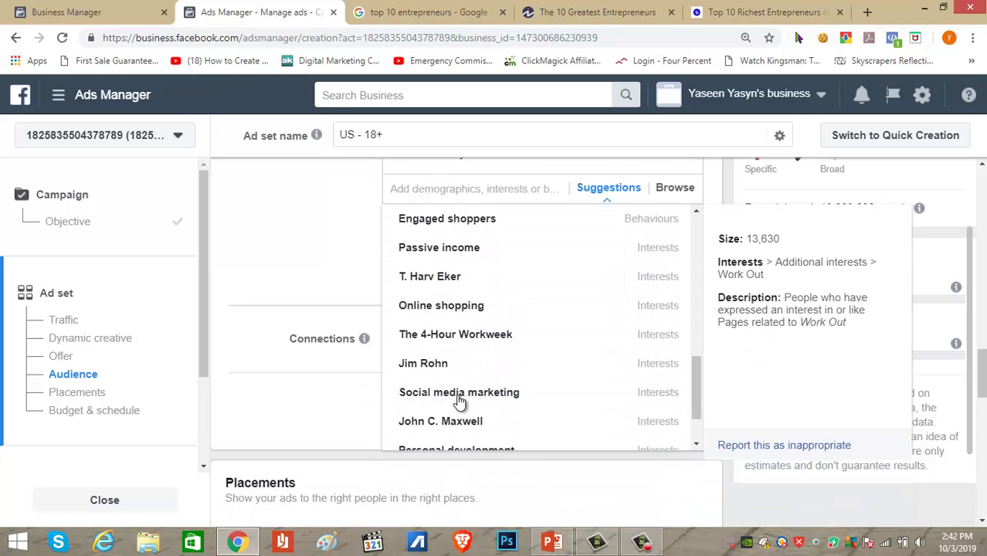
{"action": "scroll", "coordinate": [459, 400], "scroll_direction": "up", "scroll_amount": 1}
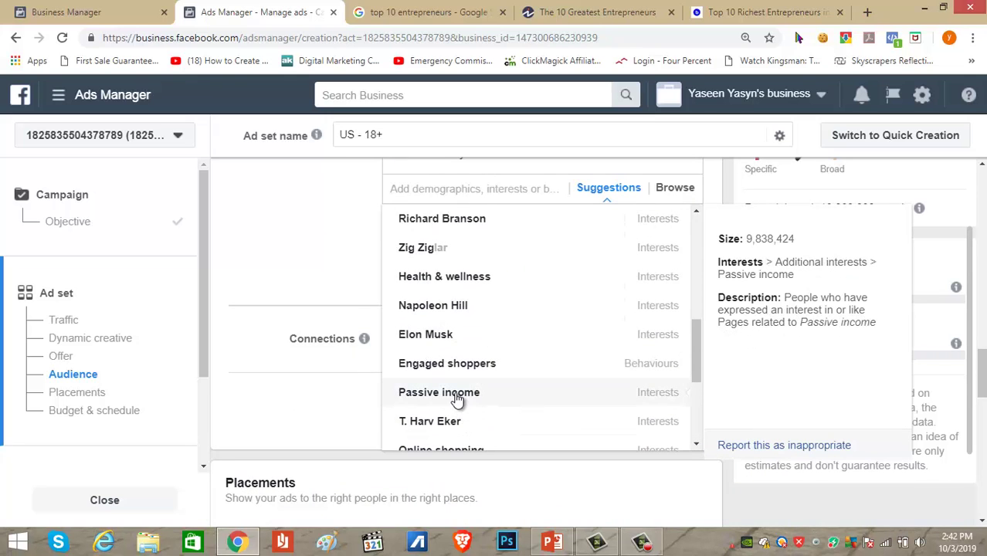
{"action": "scroll", "coordinate": [442, 293], "scroll_direction": "down", "scroll_amount": 1}
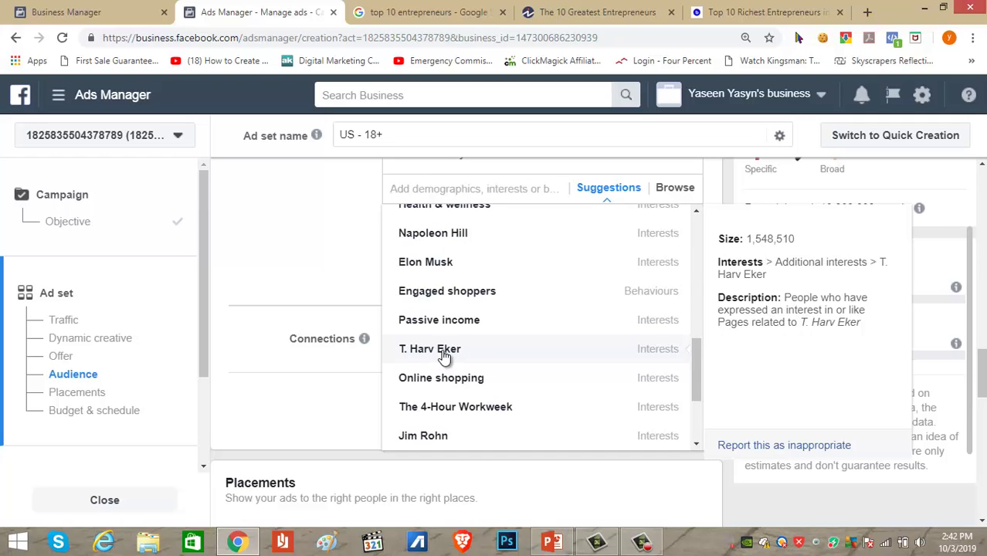
{"action": "left_click", "coordinate": [444, 354]}
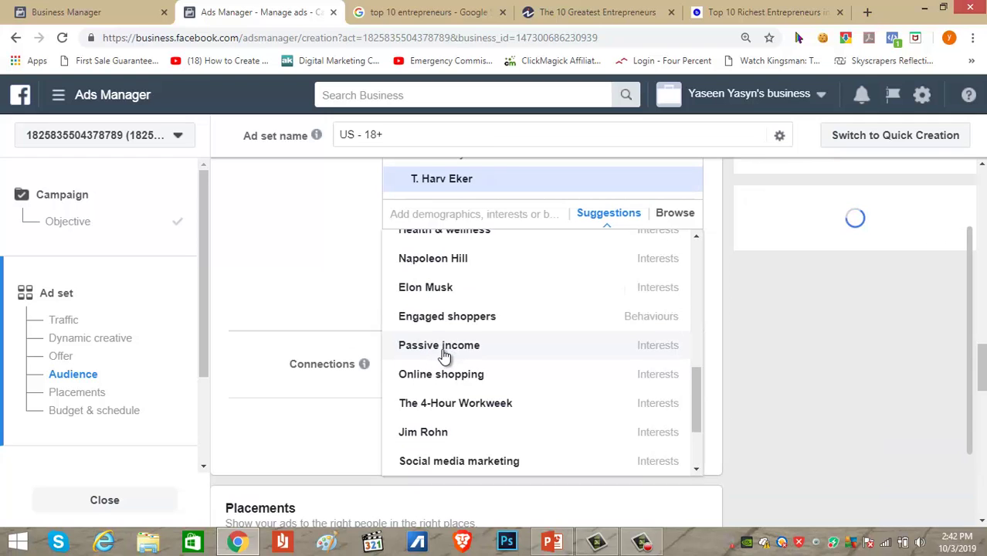
{"action": "left_click", "coordinate": [315, 304]}
{"action": "scroll", "coordinate": [446, 338], "scroll_direction": "up", "scroll_amount": 2}
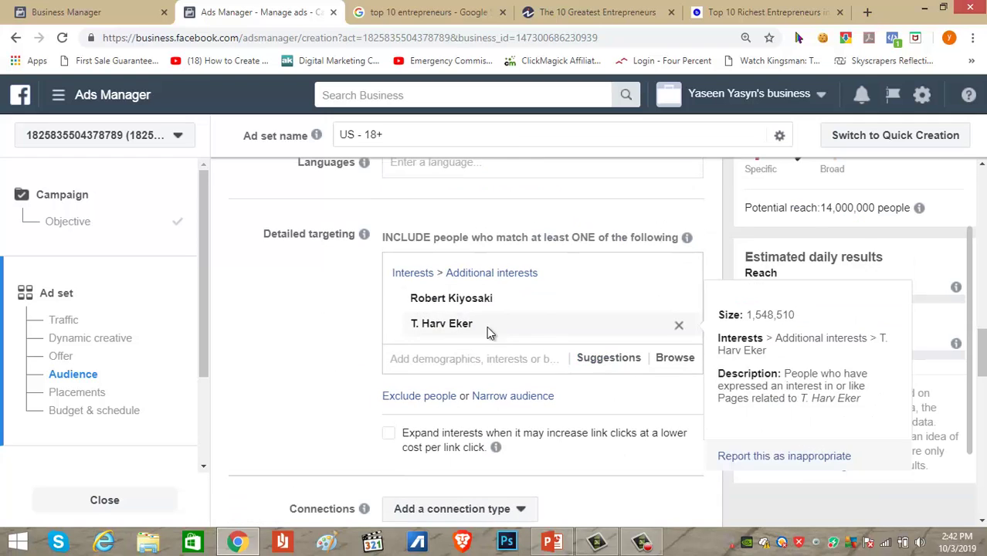
Step: Reopen the suggested interests and add Deepak Chopra to the included detailed targeting
{"action": "left_click", "coordinate": [607, 360]}
{"action": "scroll", "coordinate": [476, 388], "scroll_direction": "down", "scroll_amount": 2}
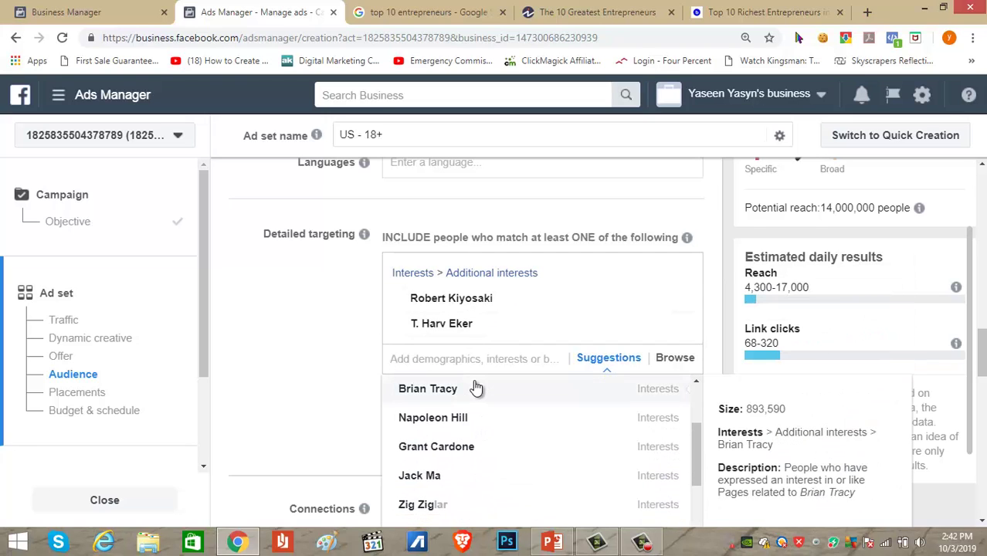
{"action": "scroll", "coordinate": [476, 388], "scroll_direction": "down", "scroll_amount": 1}
{"action": "scroll", "coordinate": [476, 388], "scroll_direction": "down", "scroll_amount": 1}
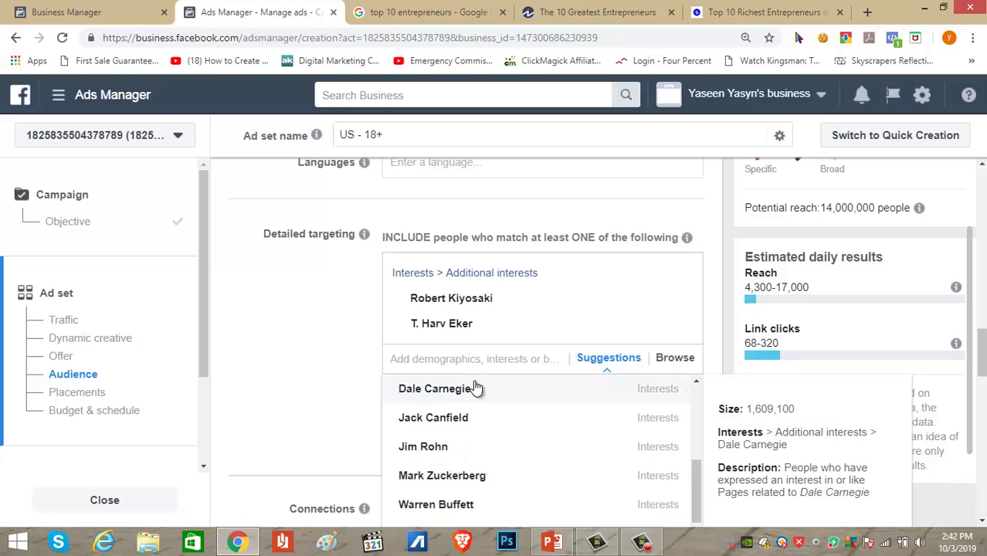
{"action": "scroll", "coordinate": [476, 388], "scroll_direction": "down", "scroll_amount": 2}
{"action": "scroll", "coordinate": [476, 388], "scroll_direction": "down", "scroll_amount": 2}
{"action": "scroll", "coordinate": [476, 387], "scroll_direction": "down", "scroll_amount": 3}
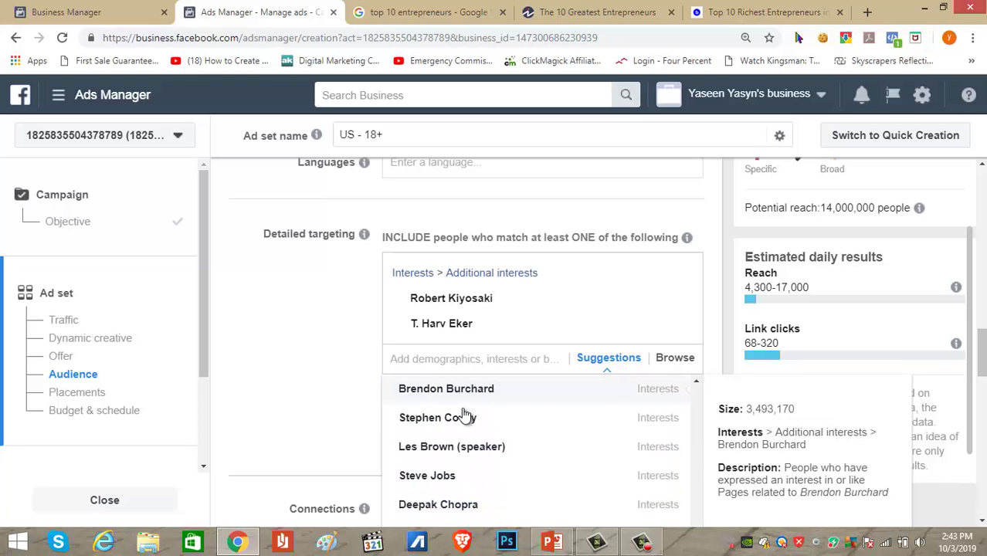
{"action": "scroll", "coordinate": [466, 511], "scroll_direction": "down", "scroll_amount": 1}
{"action": "scroll", "coordinate": [467, 495], "scroll_direction": "down", "scroll_amount": 1}
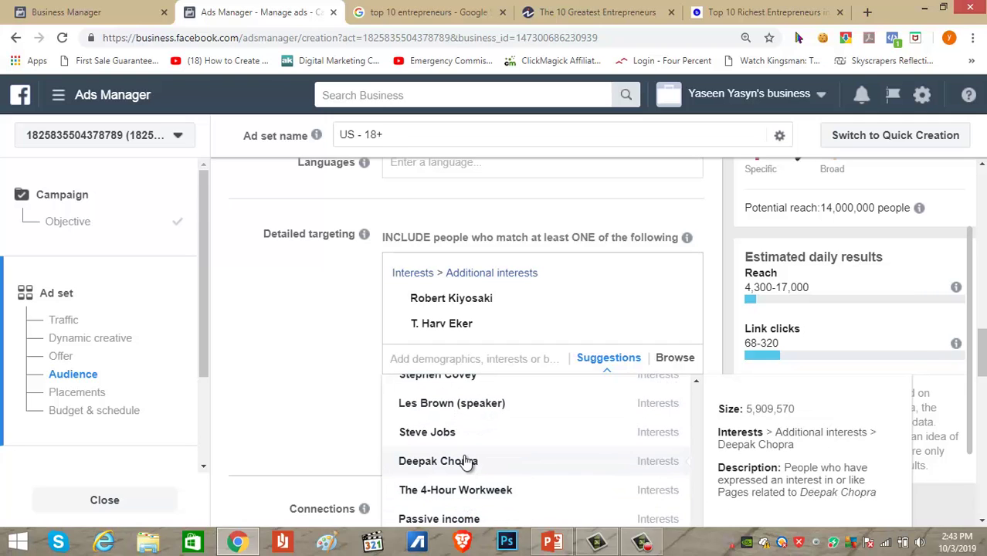
{"action": "scroll", "coordinate": [467, 461], "scroll_direction": "down", "scroll_amount": 2}
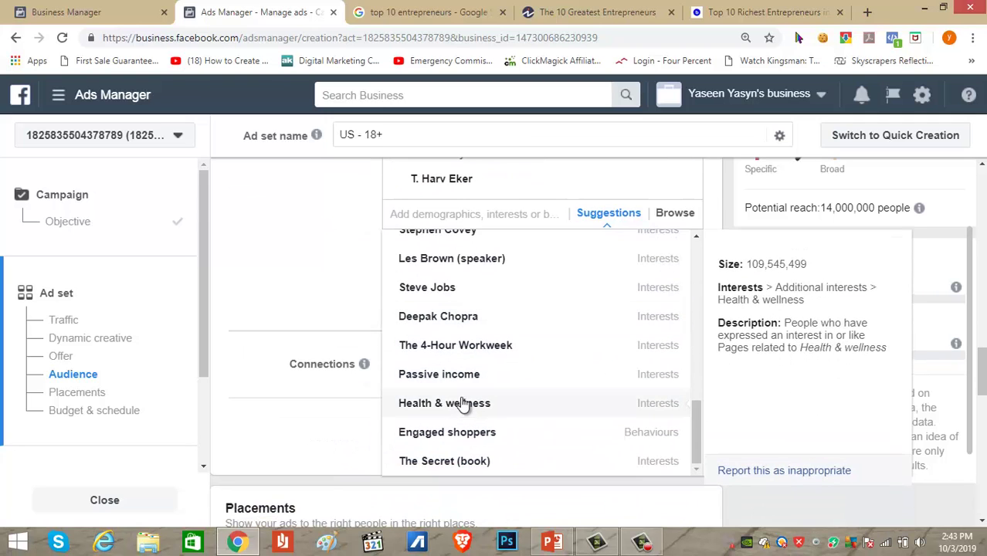
{"action": "scroll", "coordinate": [465, 347], "scroll_direction": "up", "scroll_amount": 2}
{"action": "left_click", "coordinate": [467, 388]}
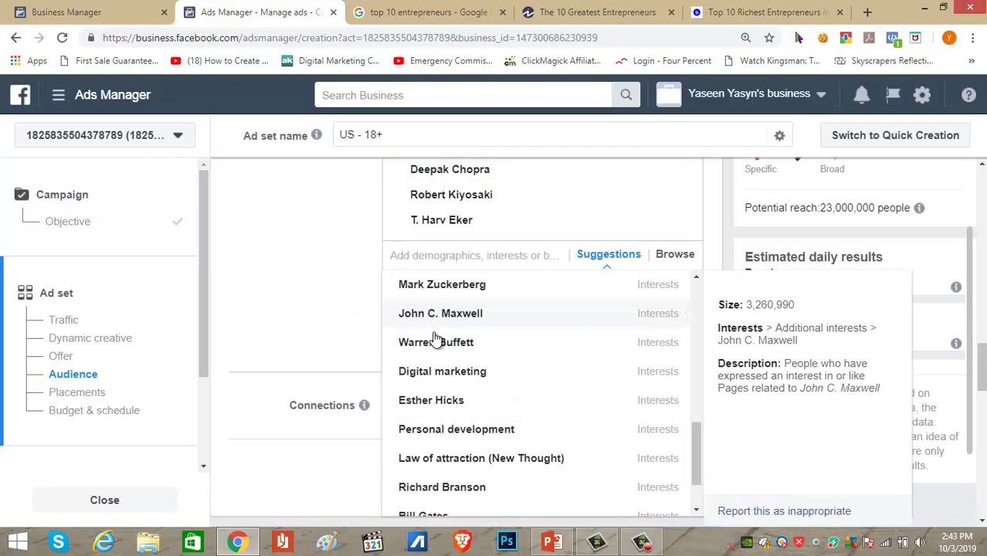
Step: Add Eckhart Tolle from the suggested interests to the detailed targeting and close the suggestions
{"action": "scroll", "coordinate": [435, 342], "scroll_direction": "down", "scroll_amount": 1}
{"action": "scroll", "coordinate": [436, 354], "scroll_direction": "down", "scroll_amount": 1}
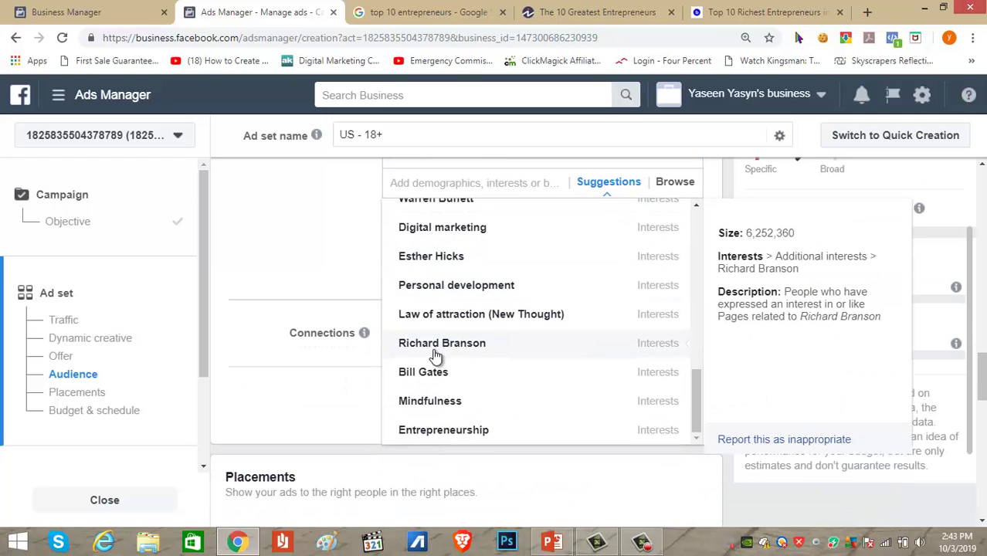
{"action": "scroll", "coordinate": [435, 356], "scroll_direction": "up", "scroll_amount": 4}
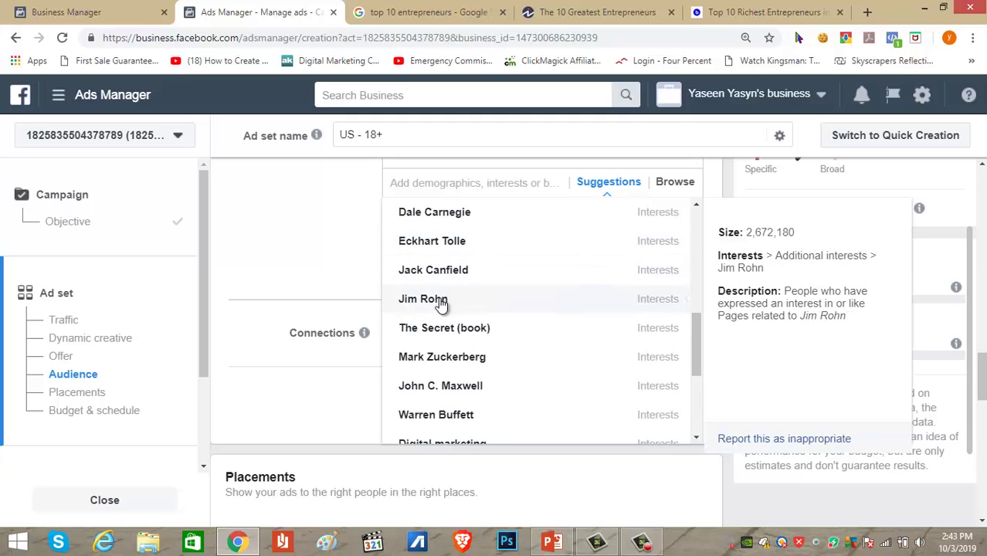
{"action": "left_click", "coordinate": [442, 248]}
{"action": "scroll", "coordinate": [335, 352], "scroll_direction": "down", "scroll_amount": 1}
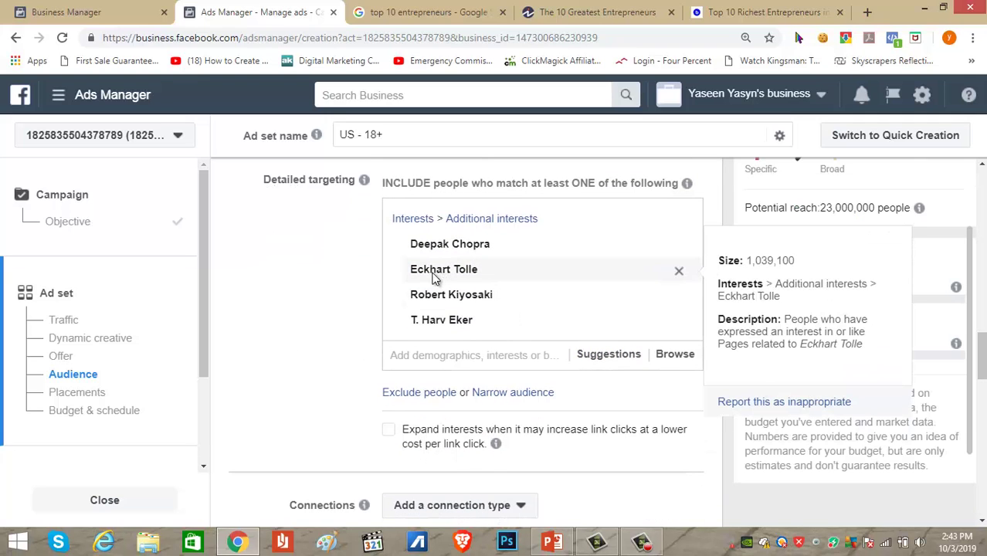
{"action": "double_click", "coordinate": [413, 273]}
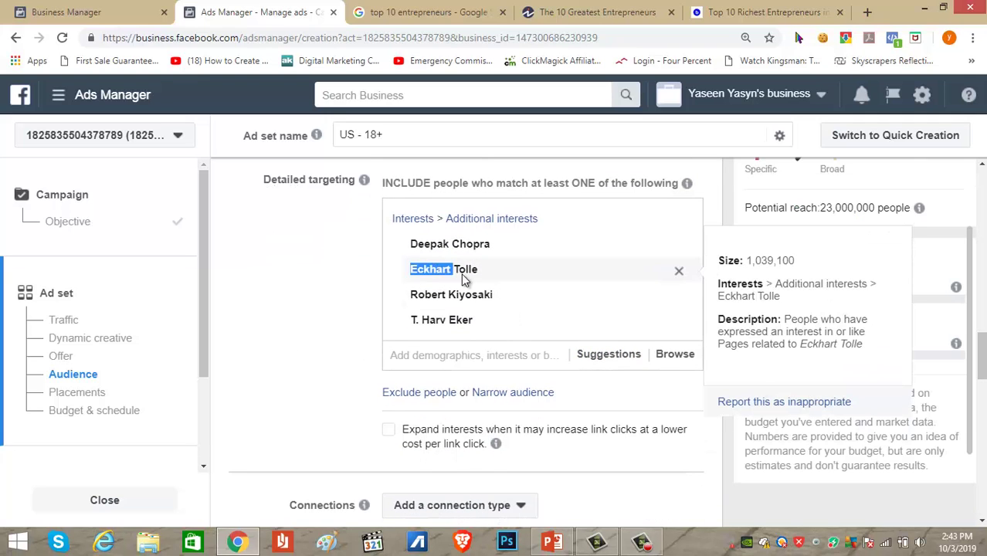
Step: Look through the refreshed interest suggestions and add Brendon Burchard to the detailed targeting, closing the list when done
{"action": "left_click", "coordinate": [575, 360]}
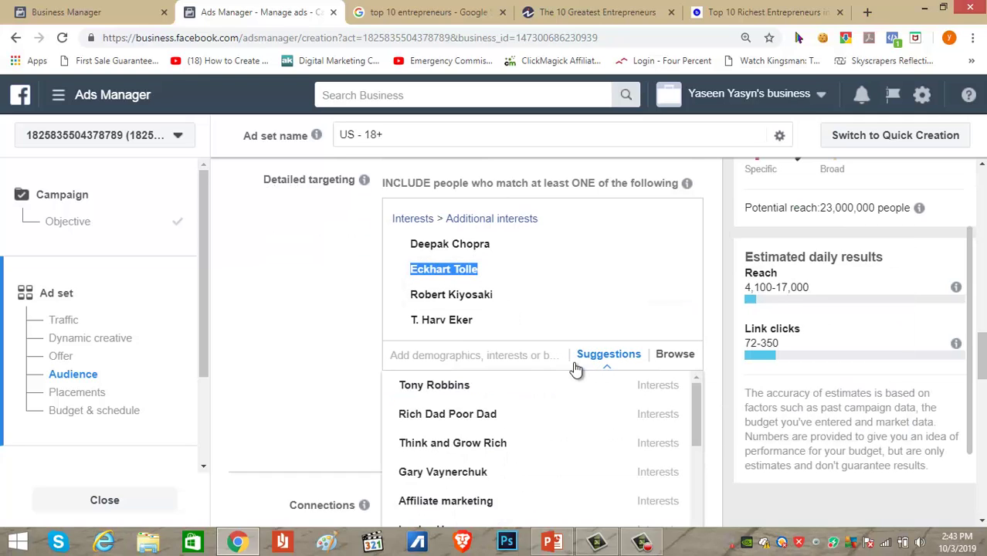
{"action": "scroll", "coordinate": [484, 394], "scroll_direction": "down", "scroll_amount": 3}
{"action": "scroll", "coordinate": [484, 394], "scroll_direction": "down", "scroll_amount": 1}
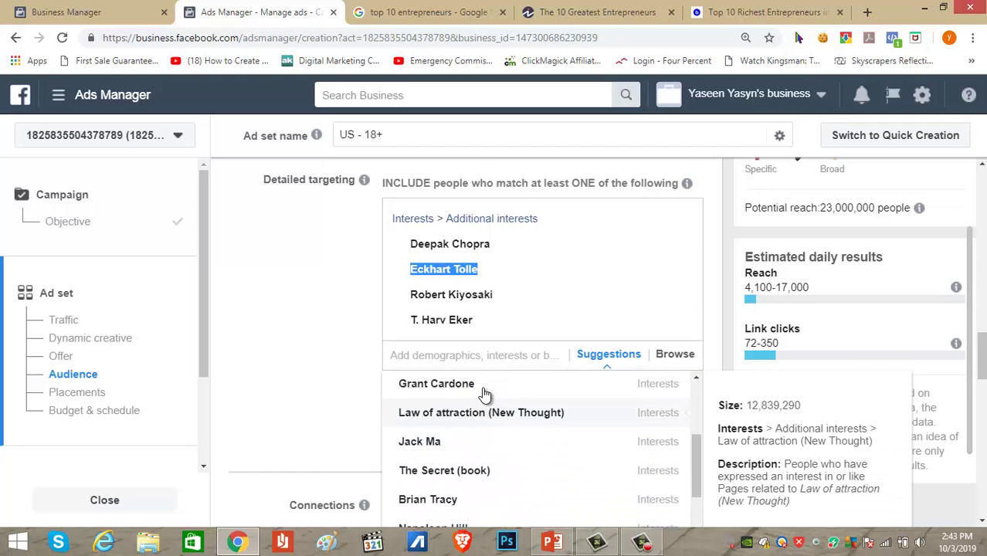
{"action": "scroll", "coordinate": [440, 456], "scroll_direction": "up", "scroll_amount": 2}
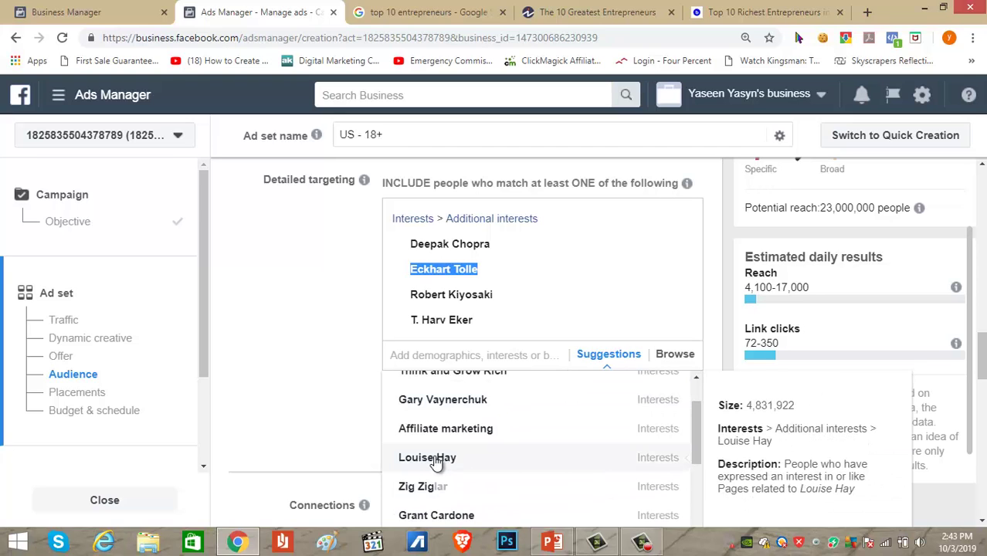
{"action": "scroll", "coordinate": [437, 460], "scroll_direction": "down", "scroll_amount": 2}
{"action": "scroll", "coordinate": [474, 454], "scroll_direction": "down", "scroll_amount": 2}
{"action": "scroll", "coordinate": [473, 454], "scroll_direction": "down", "scroll_amount": 5}
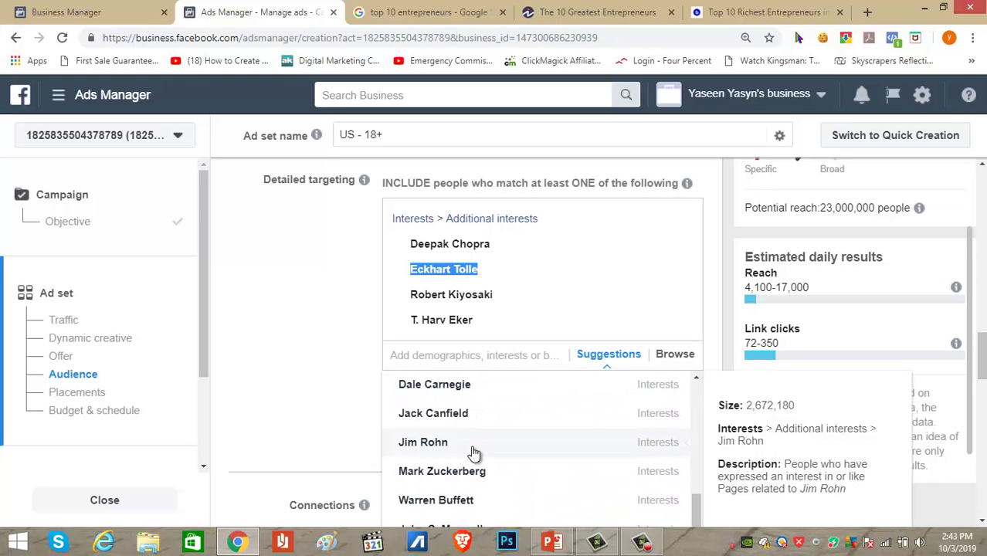
{"action": "scroll", "coordinate": [473, 454], "scroll_direction": "down", "scroll_amount": 3}
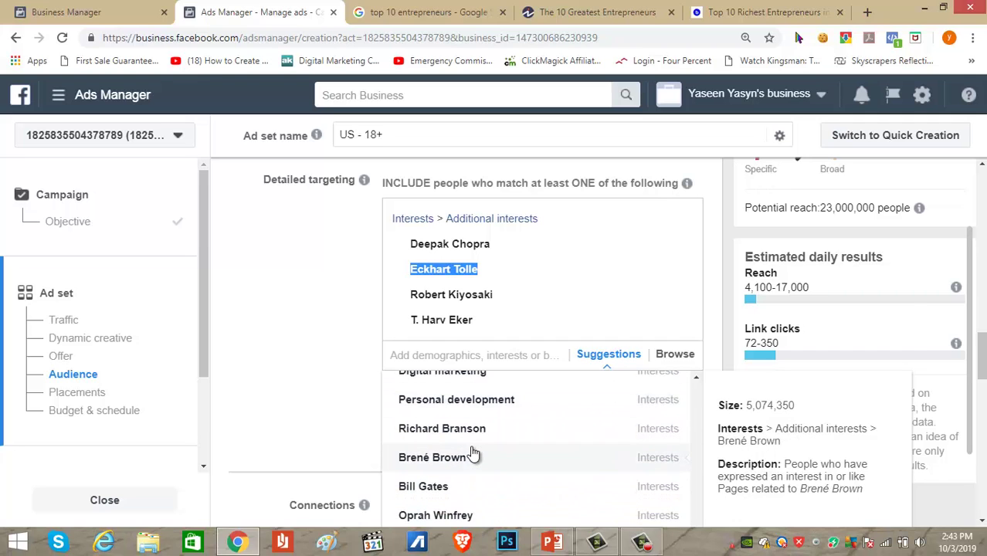
{"action": "scroll", "coordinate": [473, 454], "scroll_direction": "down", "scroll_amount": 2}
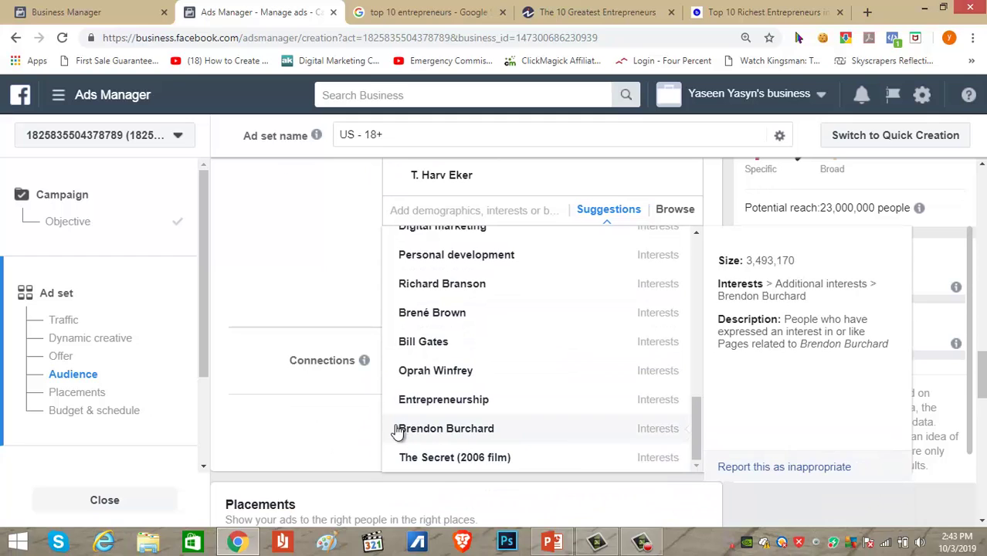
{"action": "left_click", "coordinate": [451, 436]}
{"action": "scroll", "coordinate": [319, 414], "scroll_direction": "down", "scroll_amount": 2}
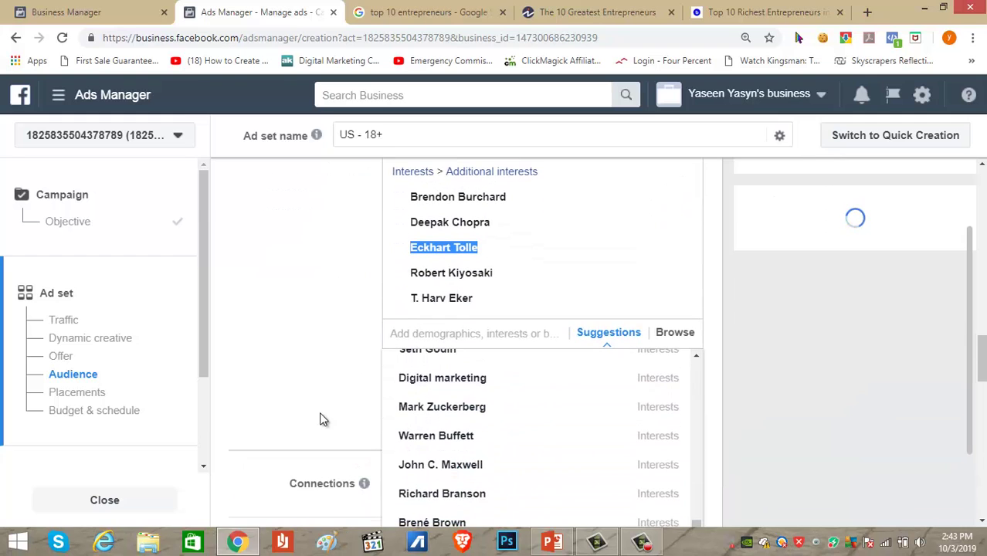
{"action": "left_click", "coordinate": [320, 417]}
{"action": "scroll", "coordinate": [324, 414], "scroll_direction": "down", "scroll_amount": 2}
{"action": "scroll", "coordinate": [326, 413], "scroll_direction": "up", "scroll_amount": 2}
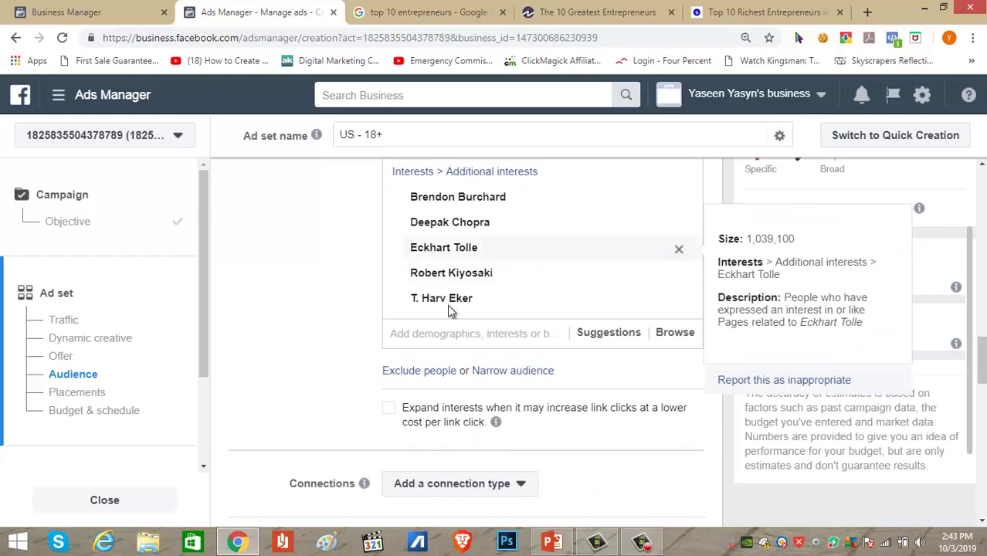
Step: Look through the suggested interests and add Lewis Howes to the included detailed targeting
{"action": "left_click", "coordinate": [610, 333]}
{"action": "scroll", "coordinate": [523, 399], "scroll_direction": "down", "scroll_amount": 3}
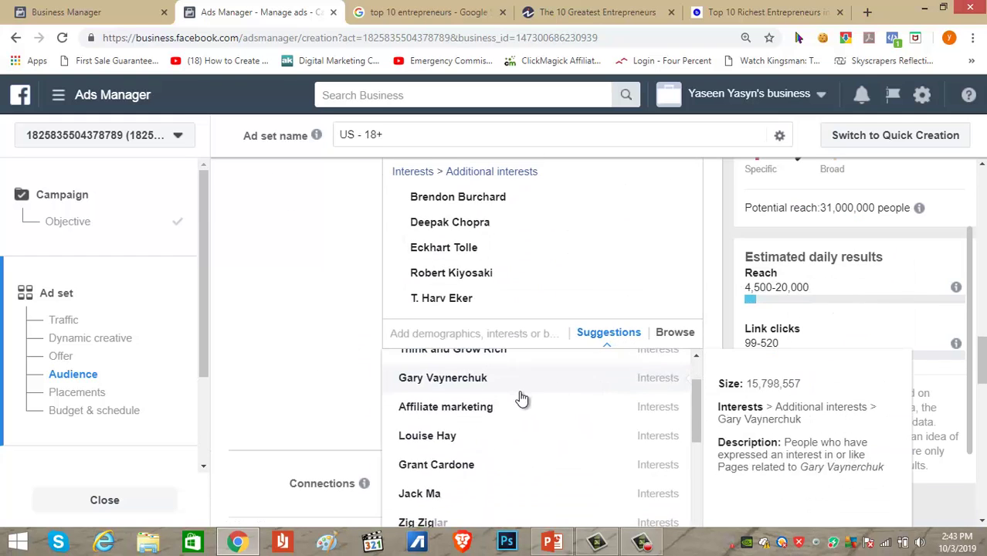
{"action": "scroll", "coordinate": [522, 398], "scroll_direction": "down", "scroll_amount": 1}
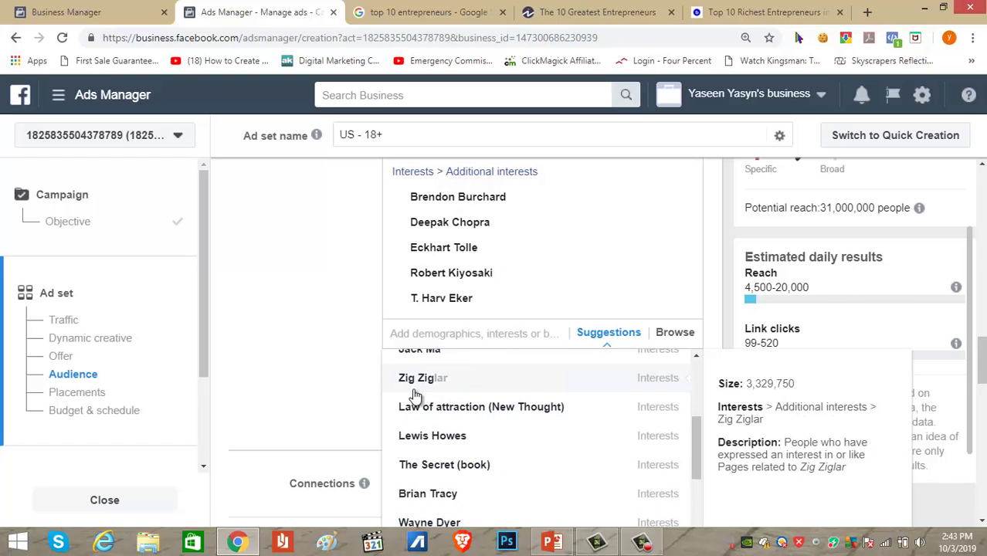
{"action": "scroll", "coordinate": [441, 398], "scroll_direction": "up", "scroll_amount": 1}
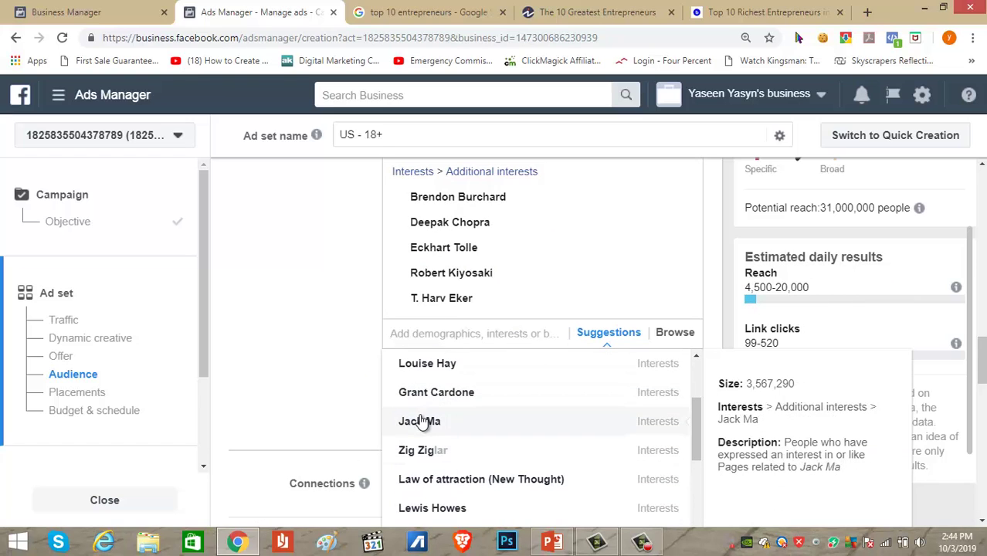
{"action": "scroll", "coordinate": [421, 421], "scroll_direction": "down", "scroll_amount": 1}
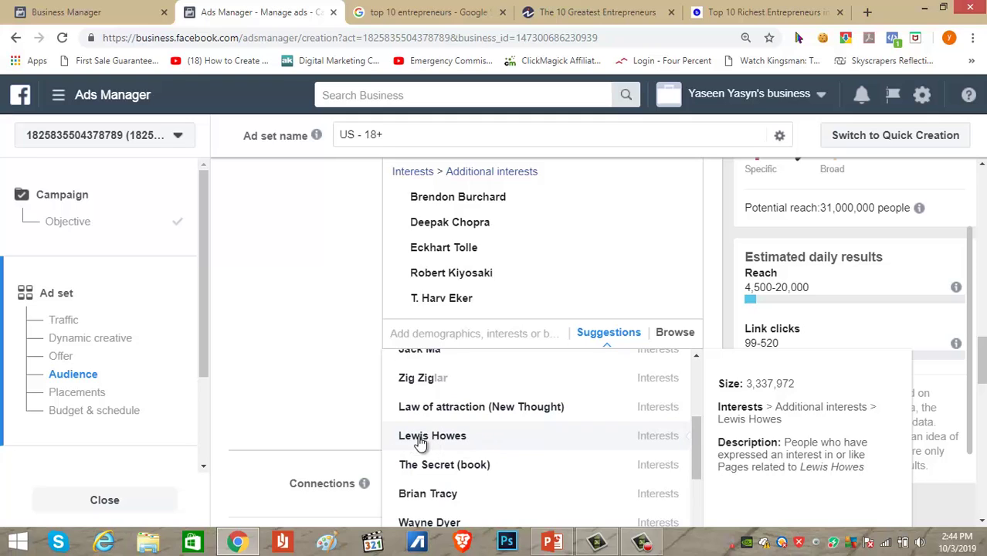
{"action": "left_click", "coordinate": [462, 438]}
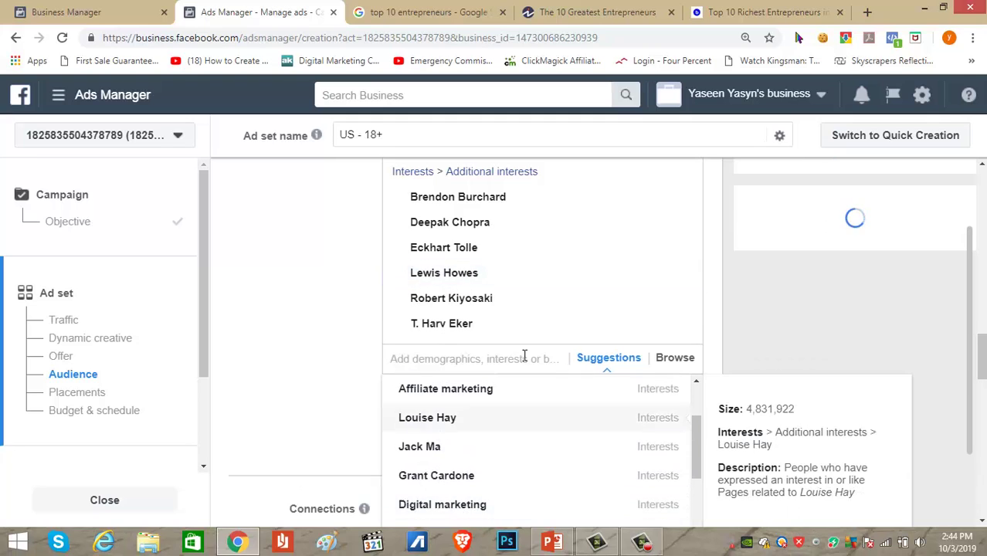
Step: Copy the name Lewis Howes from the included interests and search Google for it in a new browser tab
{"action": "left_click_drag", "start_coordinate": [411, 275], "coordinate": [480, 276]}
{"action": "key", "text": "ctrl+c"}
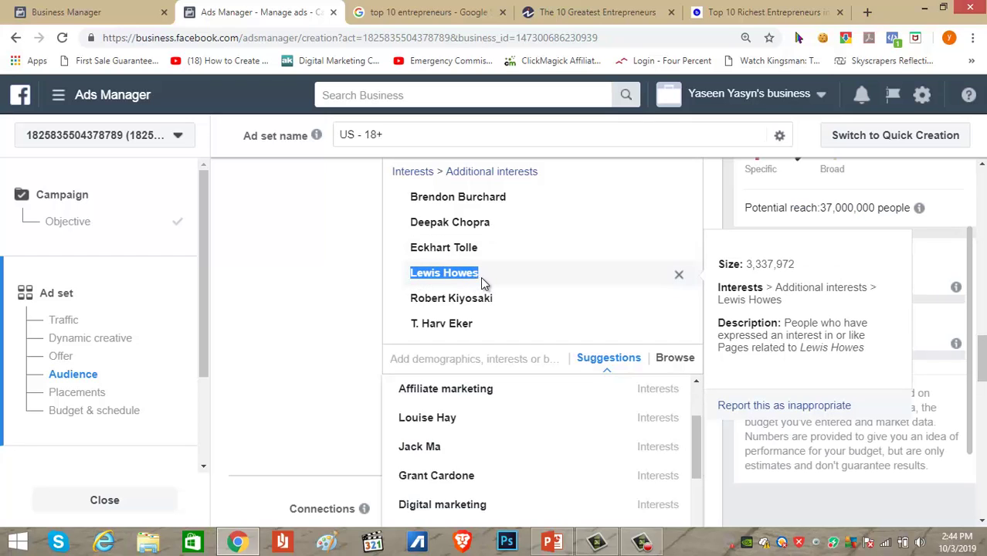
{"action": "right_click", "coordinate": [474, 275]}
{"action": "left_click", "coordinate": [501, 283]}
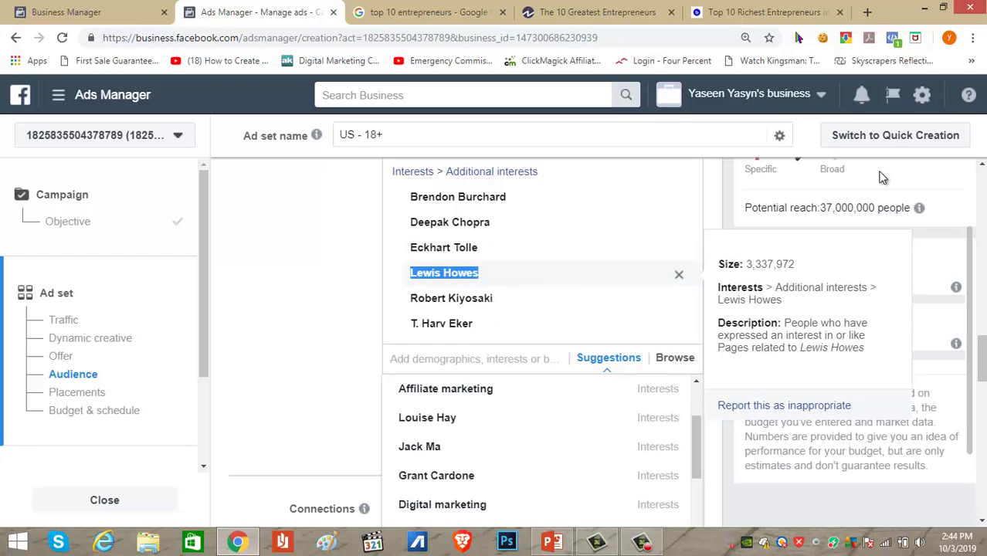
{"action": "left_click", "coordinate": [868, 13]}
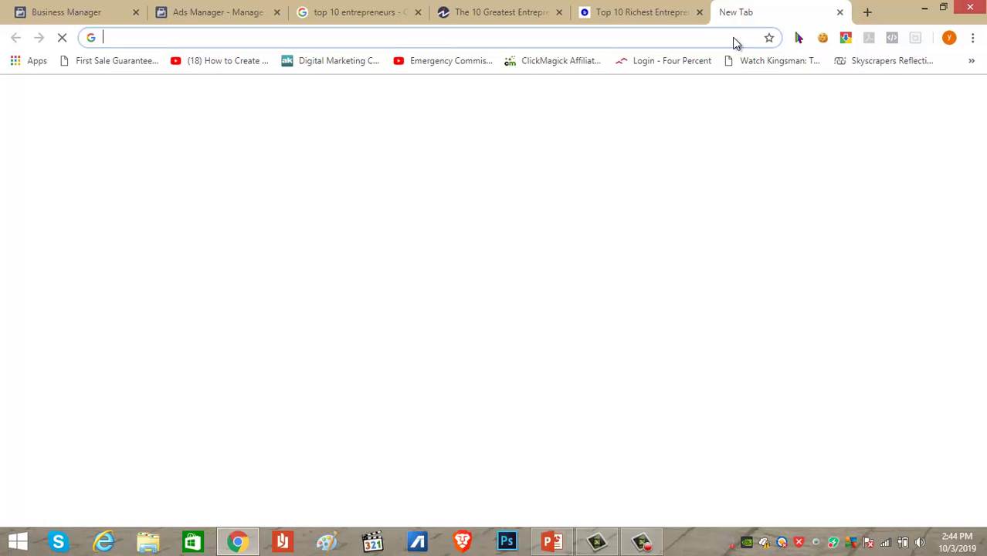
{"action": "right_click", "coordinate": [735, 42]}
{"action": "left_click", "coordinate": [776, 128]}
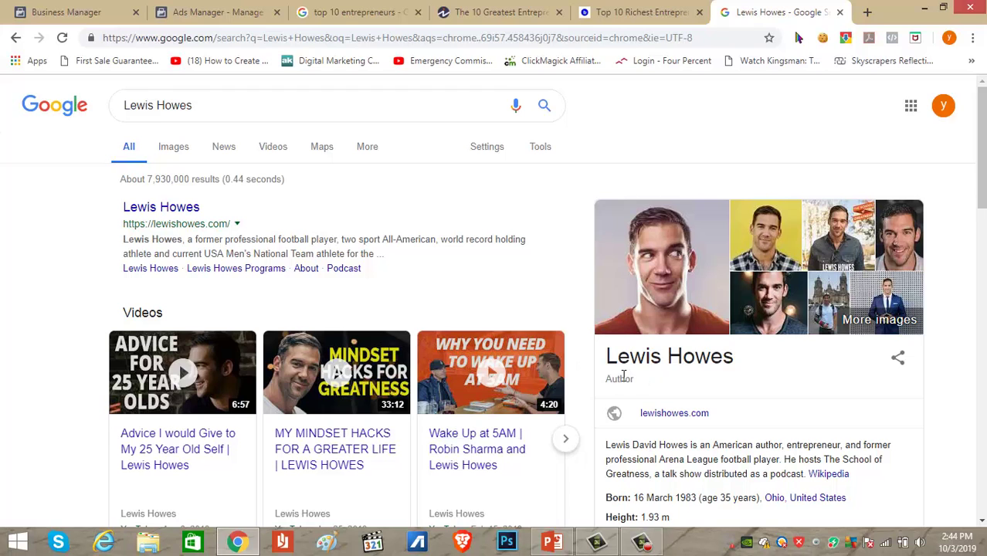
Step: Read the short biography of Lewis Howes in the Google results, checking his occupation and the show he hosts
{"action": "scroll", "coordinate": [805, 405], "scroll_direction": "down", "scroll_amount": 2}
{"action": "left_click_drag", "start_coordinate": [753, 375], "coordinate": [865, 389]}
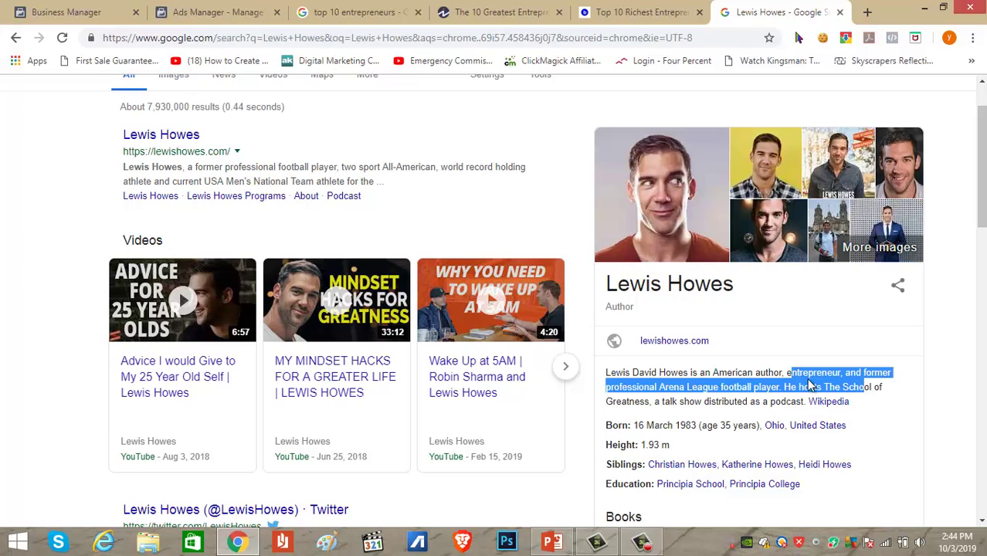
{"action": "left_click", "coordinate": [808, 375]}
{"action": "left_click_drag", "start_coordinate": [795, 371], "coordinate": [855, 374]}
{"action": "left_click", "coordinate": [871, 386]}
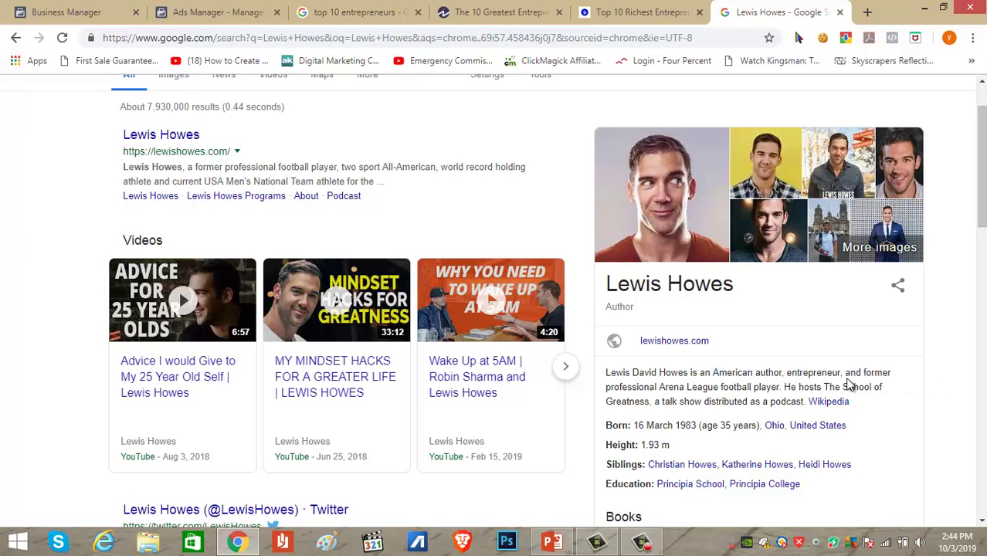
{"action": "left_click_drag", "start_coordinate": [682, 389], "coordinate": [818, 386]}
{"action": "left_click", "coordinate": [750, 385]}
{"action": "left_click_drag", "start_coordinate": [634, 400], "coordinate": [749, 400]}
{"action": "left_click", "coordinate": [774, 399]}
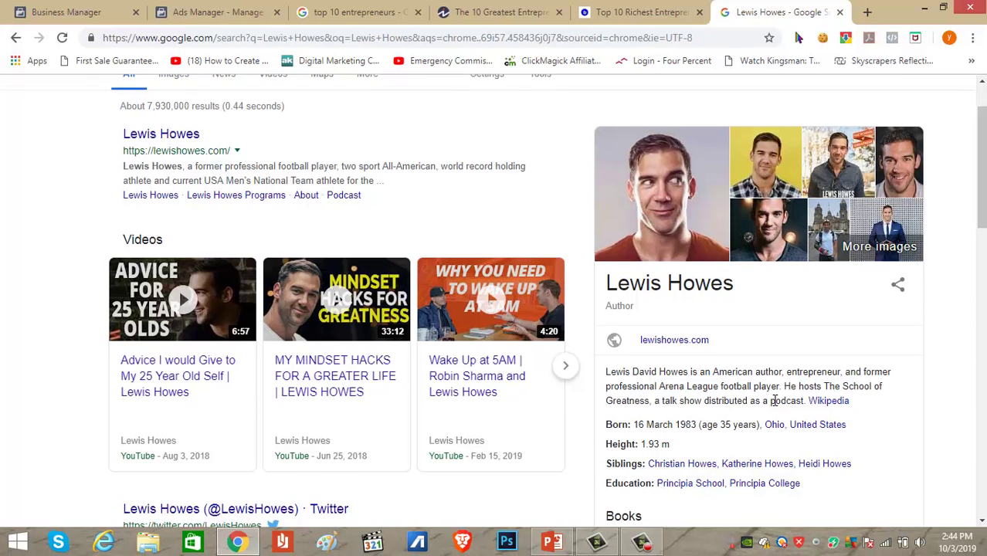
Step: Examine the books and videos by Lewis Howes in the Google results and return to his name
{"action": "scroll", "coordinate": [770, 399], "scroll_direction": "down", "scroll_amount": 1}
{"action": "scroll", "coordinate": [662, 495], "scroll_direction": "down", "scroll_amount": 1}
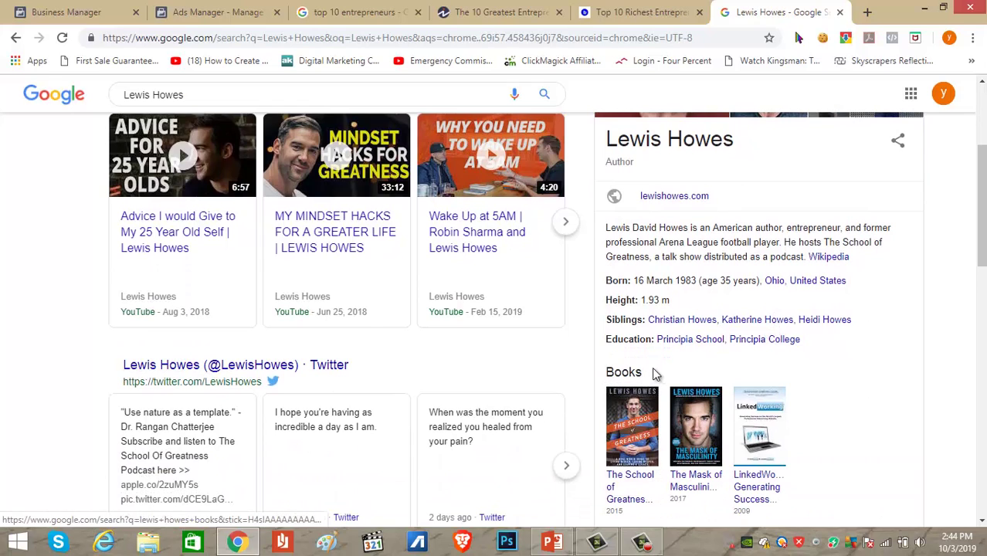
{"action": "double_click", "coordinate": [624, 373]}
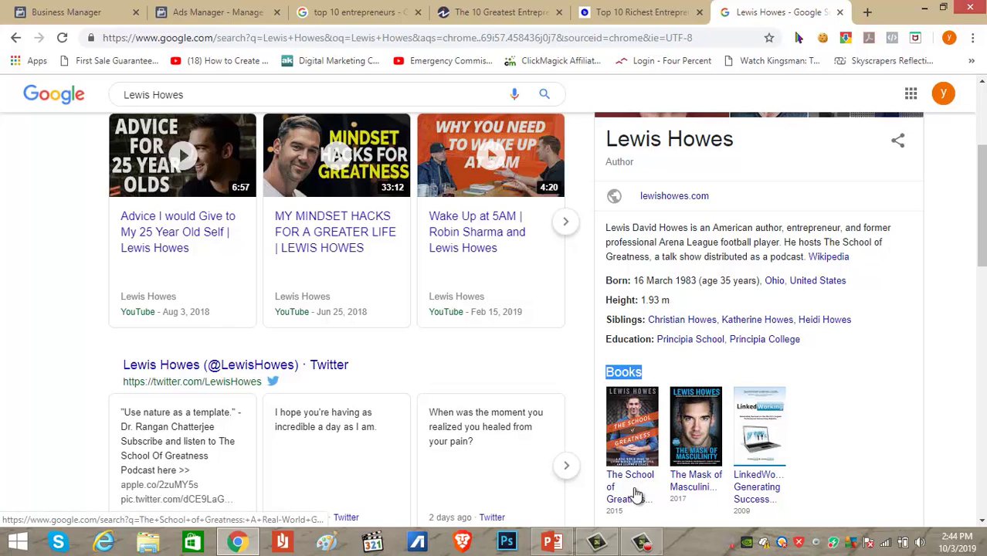
{"action": "scroll", "coordinate": [452, 368], "scroll_direction": "up", "scroll_amount": 2}
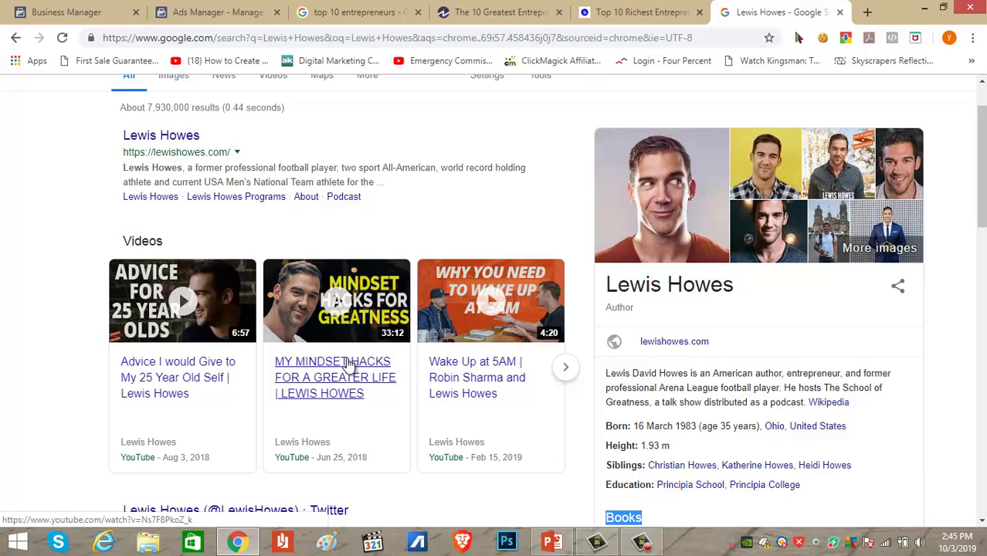
{"action": "scroll", "coordinate": [313, 360], "scroll_direction": "up", "scroll_amount": 1}
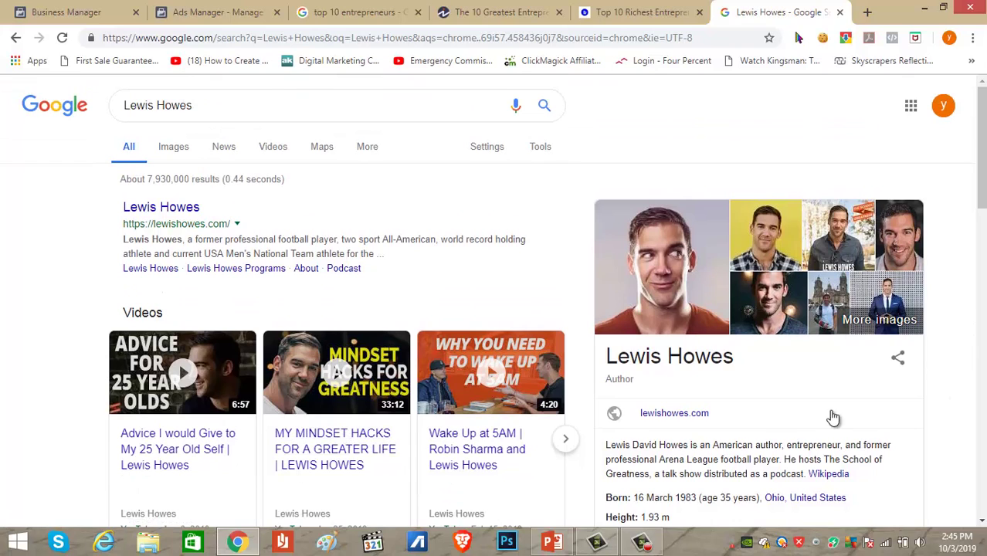
{"action": "left_click_drag", "start_coordinate": [741, 361], "coordinate": [599, 357]}
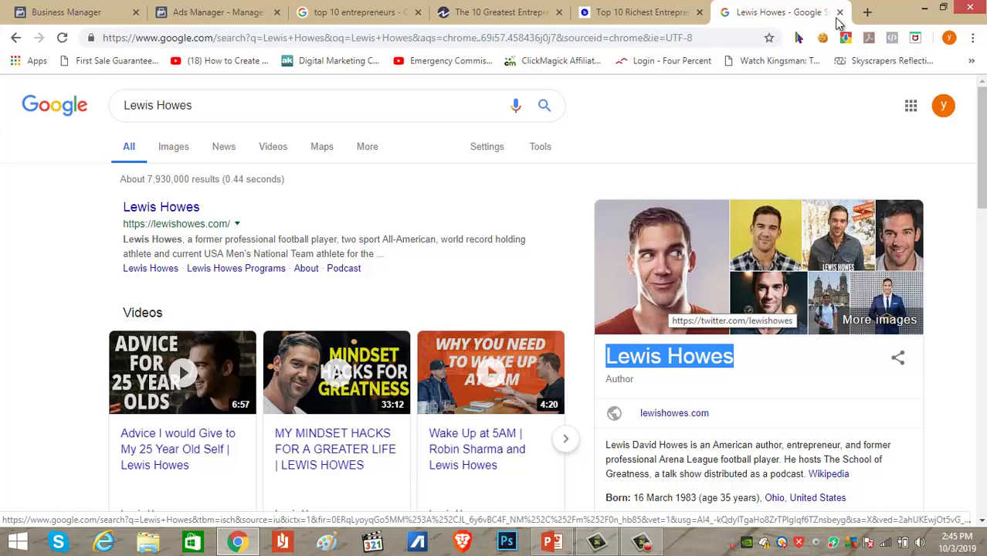
Step: Back in Ads Manager, remove Robert Kiyosaki, T. Harv Eker, Eckhart Tolle, Deepak Chopra and Brendon Burchard, keeping only Lewis Howes as an interest
{"action": "left_click", "coordinate": [233, 13]}
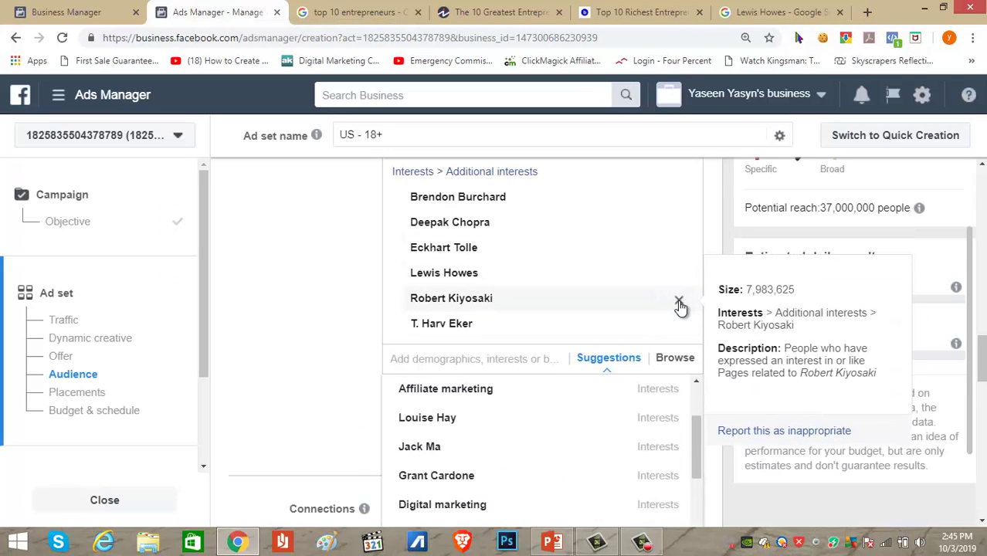
{"action": "left_click", "coordinate": [679, 302]}
{"action": "left_click", "coordinate": [679, 299]}
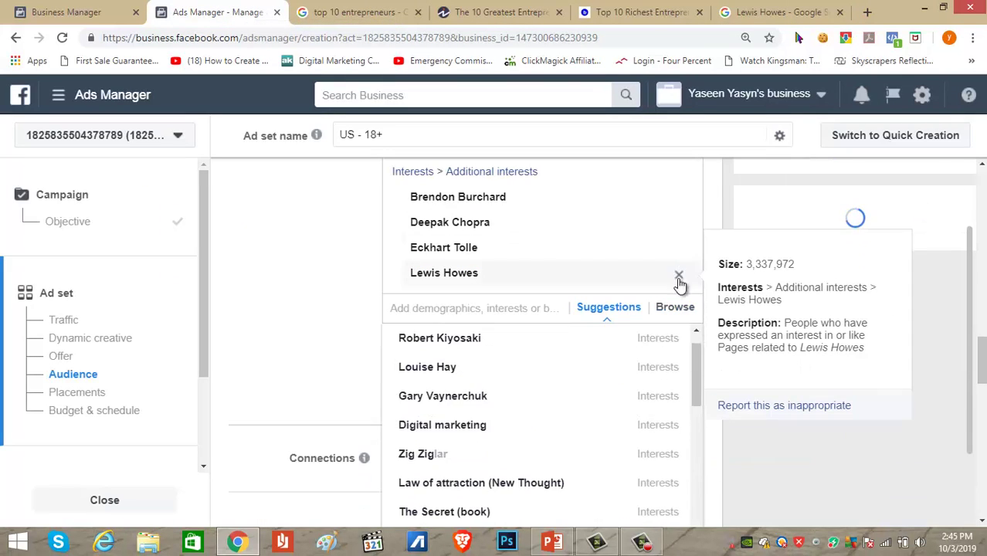
{"action": "left_click", "coordinate": [678, 254]}
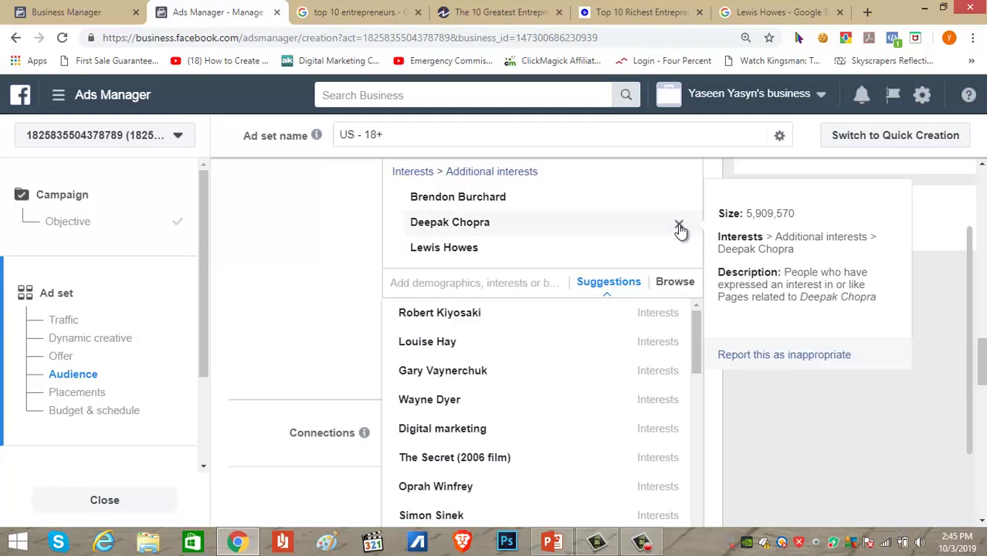
{"action": "left_click", "coordinate": [679, 228]}
{"action": "left_click", "coordinate": [678, 202]}
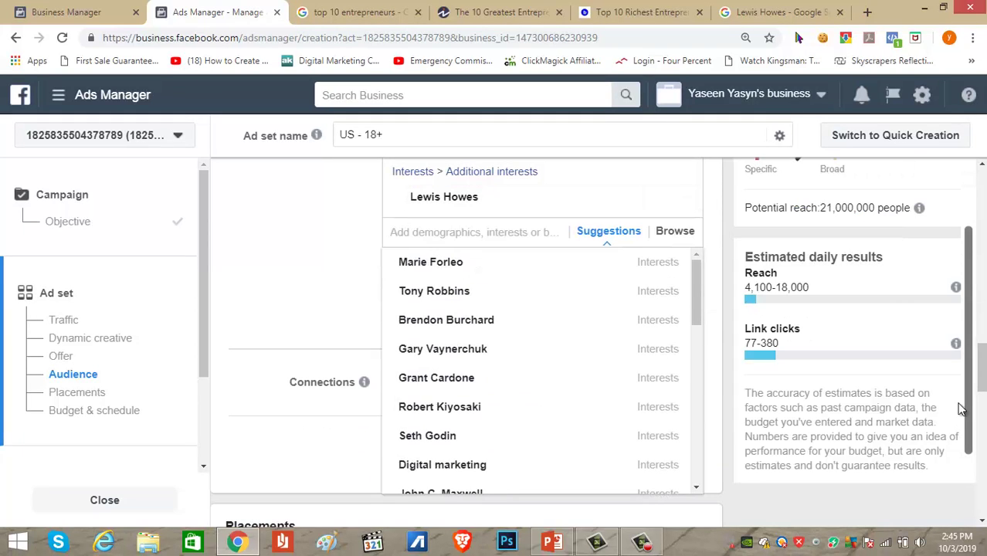
Step: Check the potential reach of the audience, close the suggestions and view the size of the Lewis Howes interest
{"action": "scroll", "coordinate": [958, 407], "scroll_direction": "up", "scroll_amount": 2}
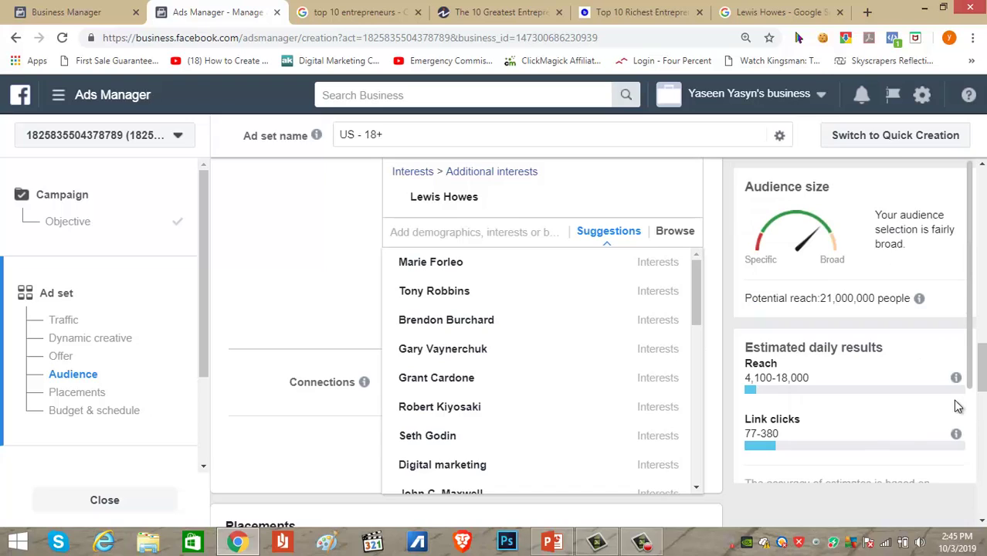
{"action": "double_click", "coordinate": [840, 299]}
{"action": "left_click", "coordinate": [867, 301]}
{"action": "left_click_drag", "start_coordinate": [881, 300], "coordinate": [819, 300]}
{"action": "left_click", "coordinate": [812, 311]}
{"action": "mouse_move", "coordinate": [459, 202]}
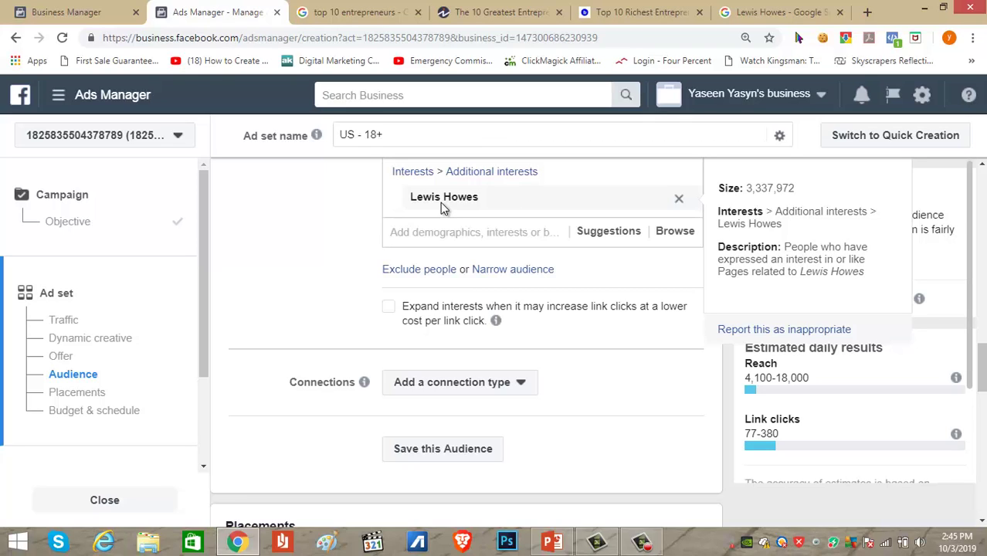
Step: Reopen the suggested interests related to Lewis Howes and add Marie Forleo to the detailed targeting
{"action": "scroll", "coordinate": [448, 210], "scroll_direction": "up", "scroll_amount": 2}
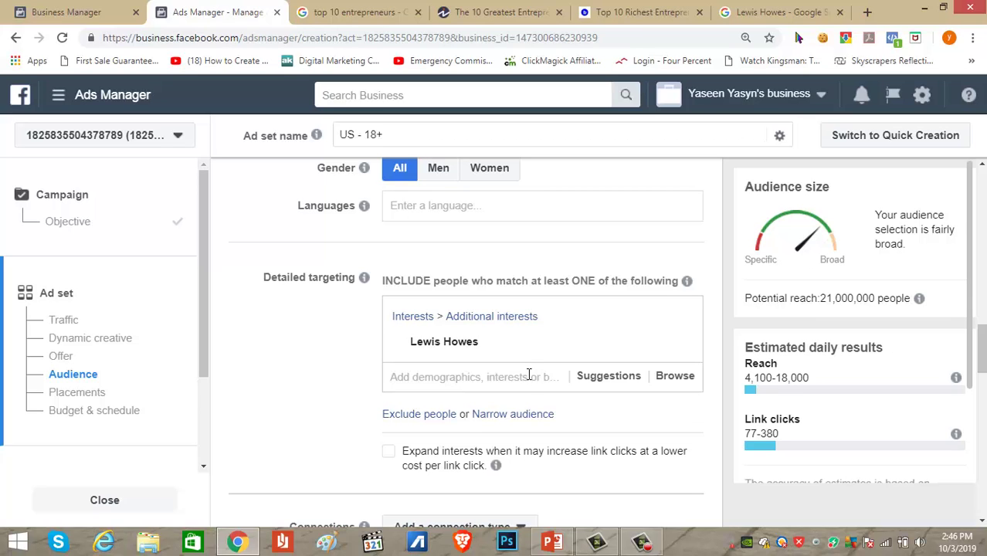
{"action": "mouse_move", "coordinate": [441, 342]}
{"action": "left_click", "coordinate": [606, 382]}
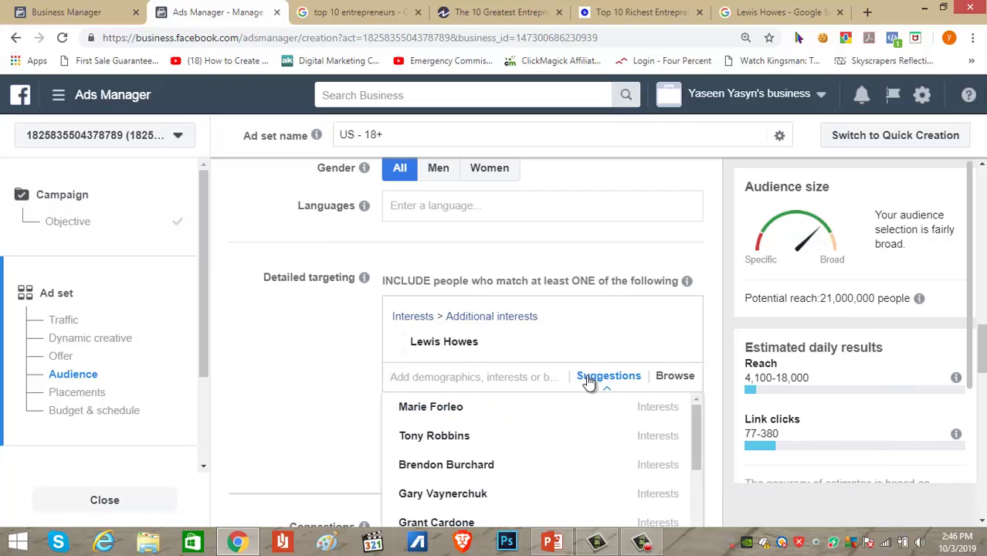
{"action": "left_click", "coordinate": [452, 408]}
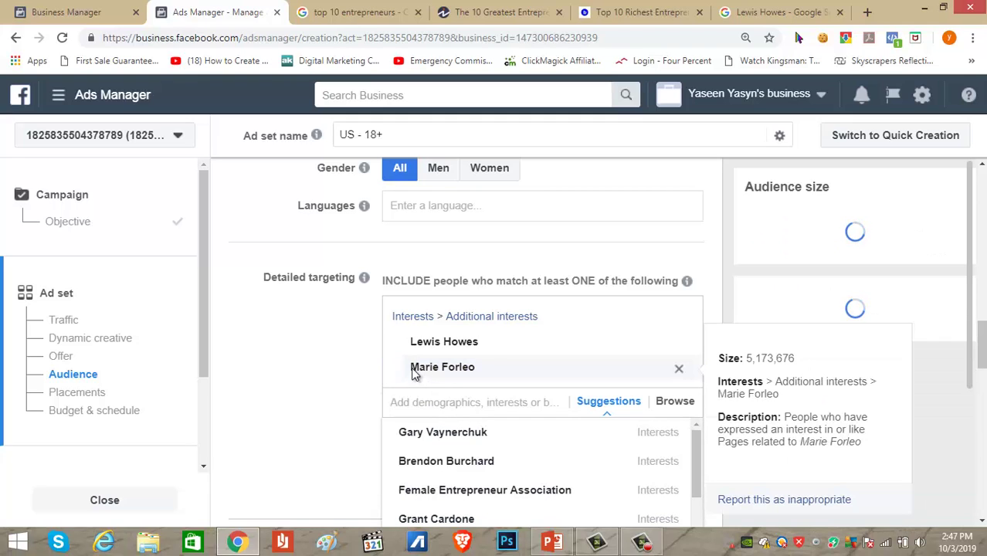
Step: Copy the name Marie Forleo from the included interests and search Google for it in a new browser tab
{"action": "left_click_drag", "start_coordinate": [410, 367], "coordinate": [472, 368]}
{"action": "right_click", "coordinate": [472, 369]}
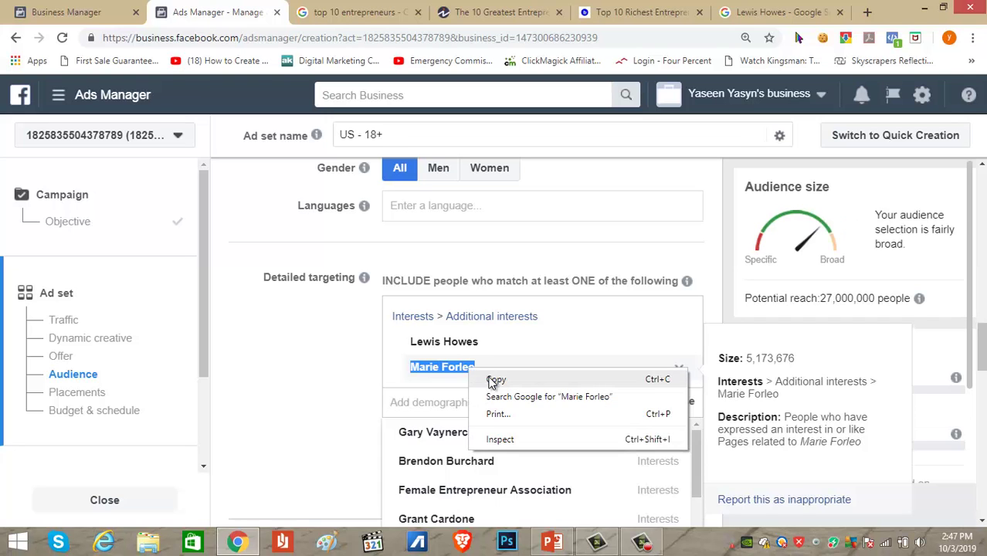
{"action": "left_click", "coordinate": [495, 379]}
{"action": "left_click", "coordinate": [781, 12]}
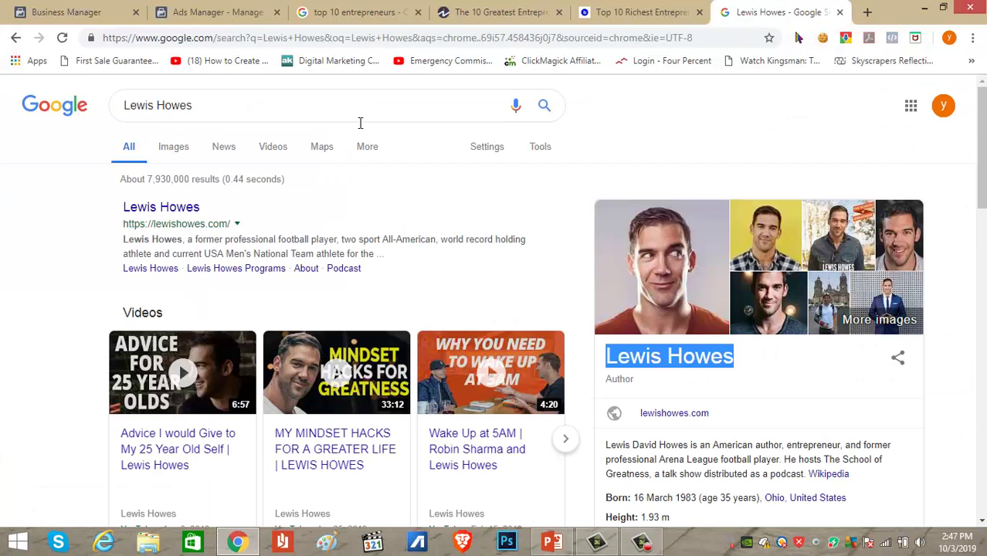
{"action": "left_click", "coordinate": [867, 11]}
{"action": "right_click", "coordinate": [499, 46]}
{"action": "left_click", "coordinate": [546, 135]}
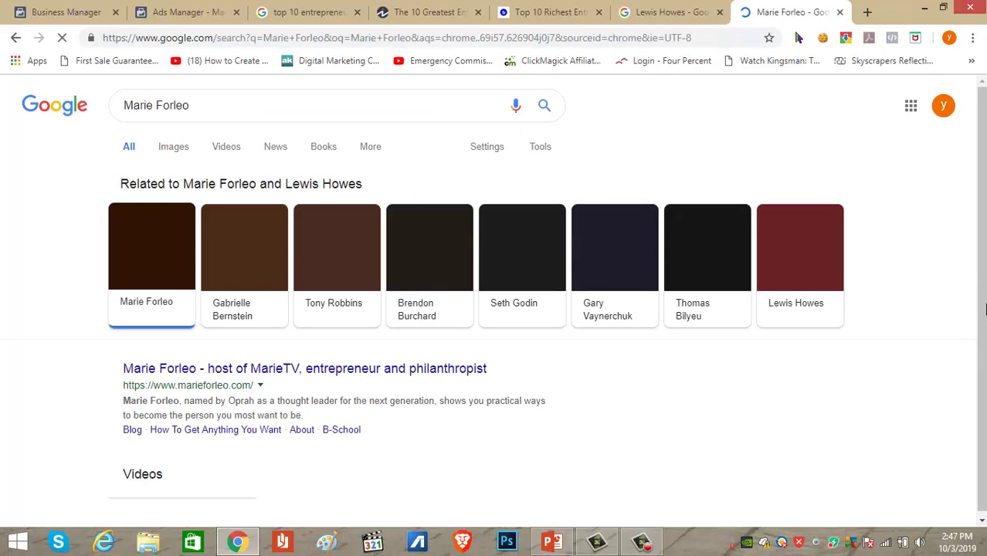
Step: Examine the Google results for Marie Forleo, reading her biography and looking over her videos, books, blog and related people
{"action": "scroll", "coordinate": [932, 309], "scroll_direction": "down", "scroll_amount": 1}
{"action": "scroll", "coordinate": [918, 441], "scroll_direction": "down", "scroll_amount": 1}
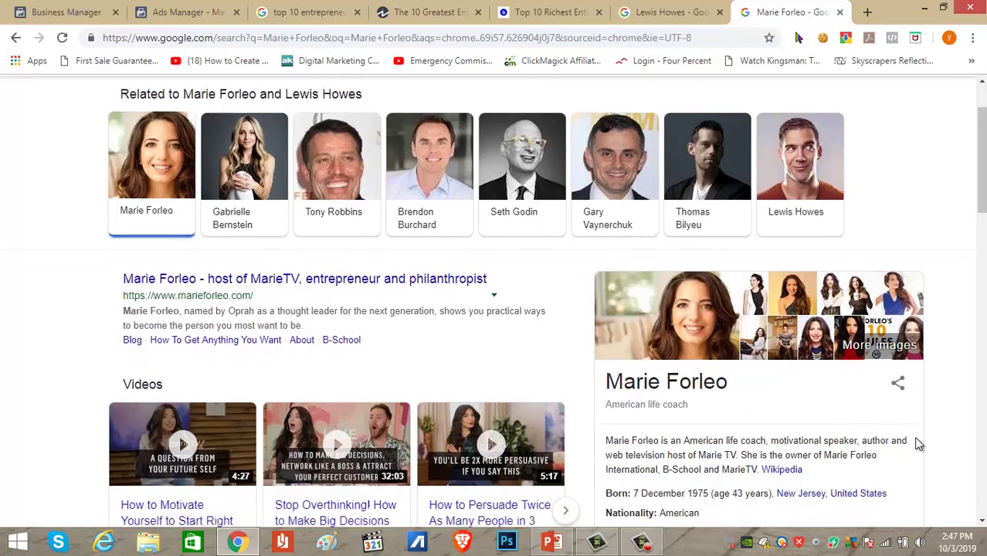
{"action": "left_click_drag", "start_coordinate": [609, 352], "coordinate": [712, 354]}
{"action": "left_click", "coordinate": [854, 387]}
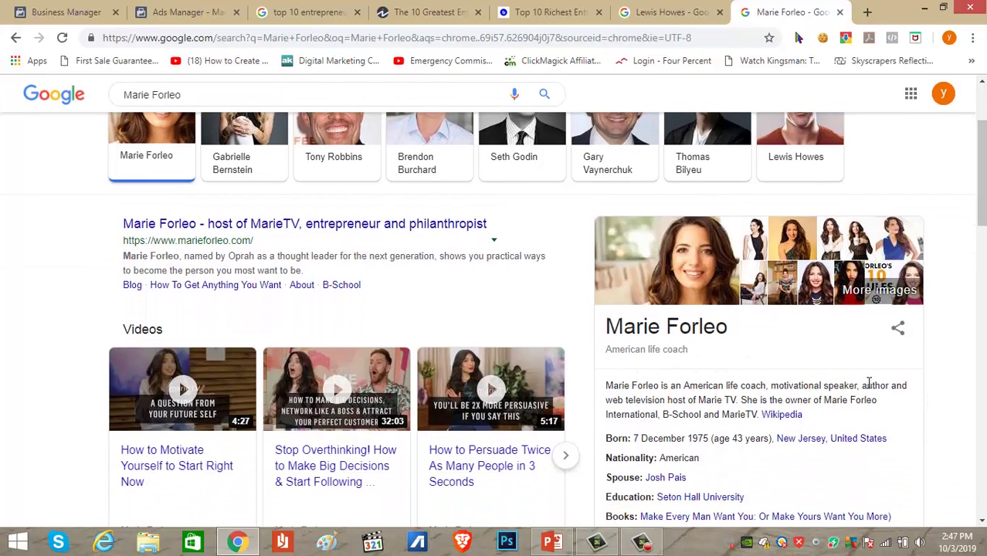
{"action": "left_click_drag", "start_coordinate": [788, 386], "coordinate": [869, 428]}
{"action": "left_click", "coordinate": [869, 427]}
{"action": "scroll", "coordinate": [177, 411], "scroll_direction": "down", "scroll_amount": 1}
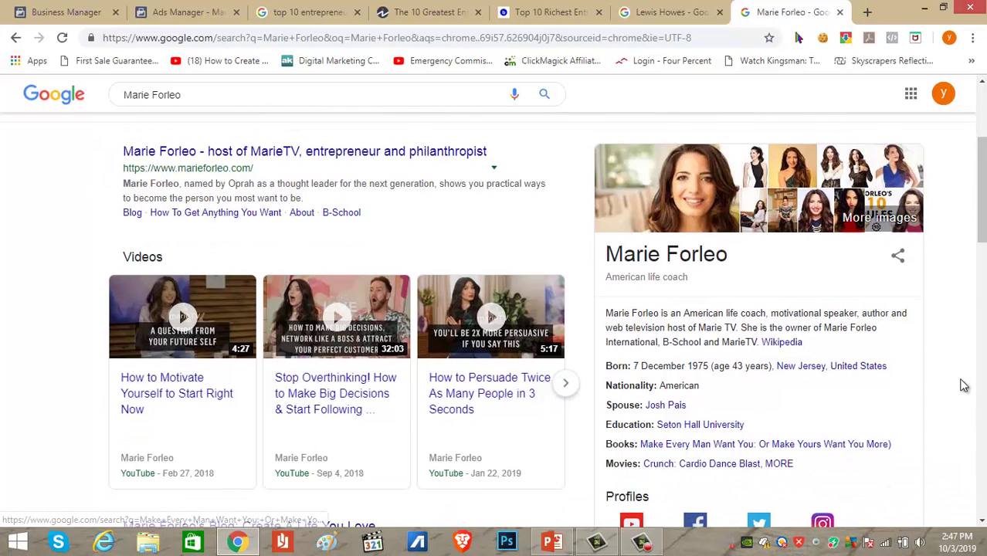
{"action": "scroll", "coordinate": [964, 385], "scroll_direction": "up", "scroll_amount": 2}
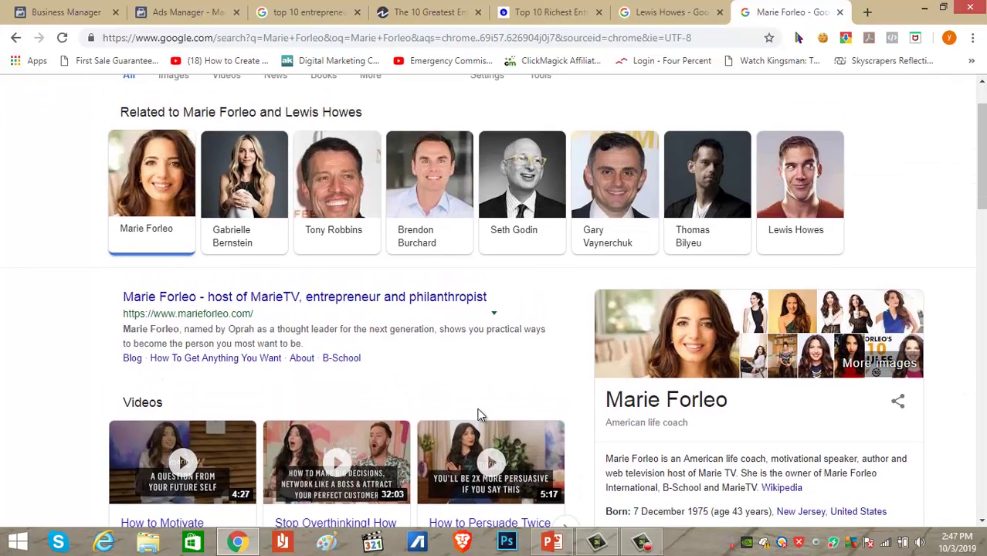
{"action": "scroll", "coordinate": [444, 382], "scroll_direction": "down", "scroll_amount": 2}
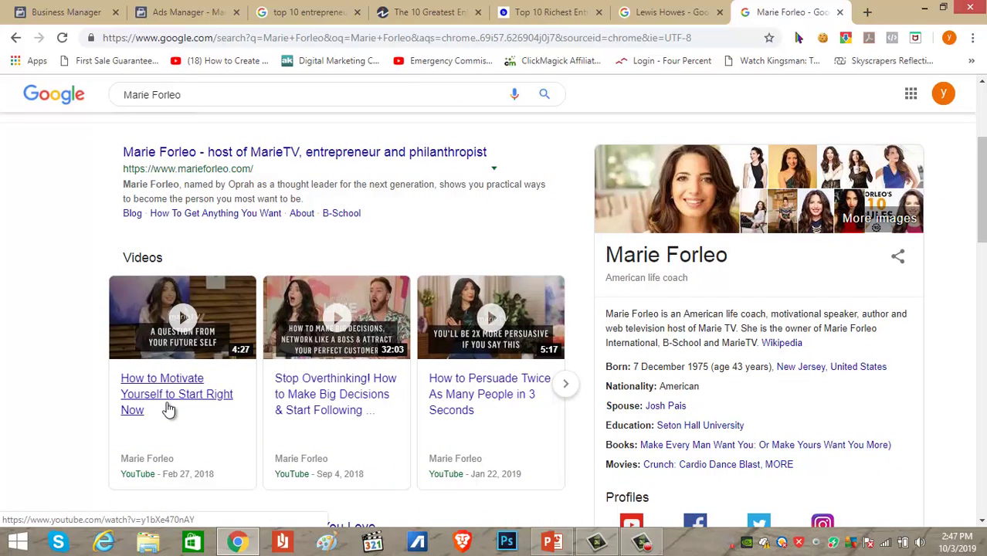
{"action": "scroll", "coordinate": [198, 414], "scroll_direction": "down", "scroll_amount": 2}
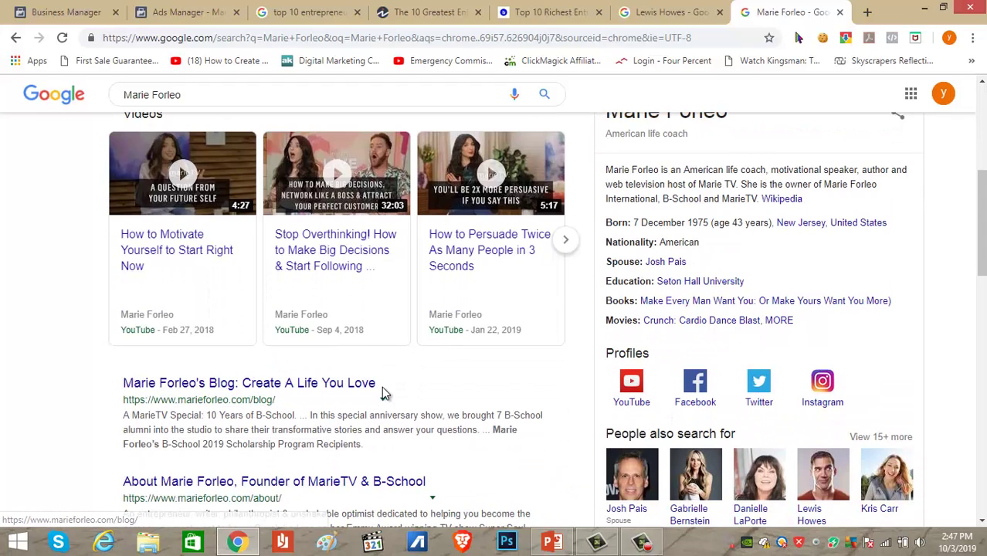
Step: Examine the Google results for Marie Forleo further, covering the related people, her Wikipedia and YouTube entries and her official website's headline
{"action": "scroll", "coordinate": [564, 392], "scroll_direction": "down", "scroll_amount": 2}
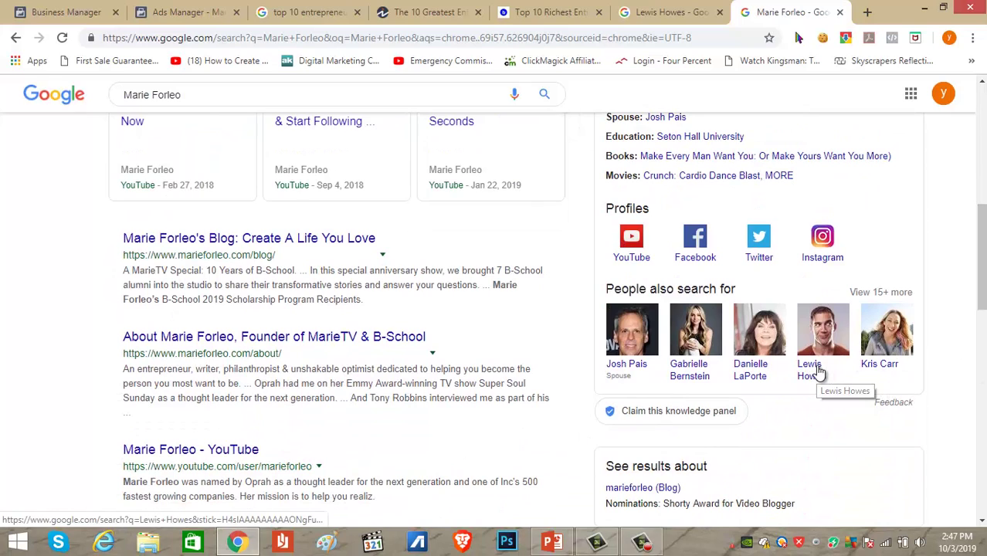
{"action": "scroll", "coordinate": [839, 328], "scroll_direction": "up", "scroll_amount": 1}
{"action": "scroll", "coordinate": [773, 324], "scroll_direction": "up", "scroll_amount": 3}
{"action": "scroll", "coordinate": [663, 344], "scroll_direction": "down", "scroll_amount": 4}
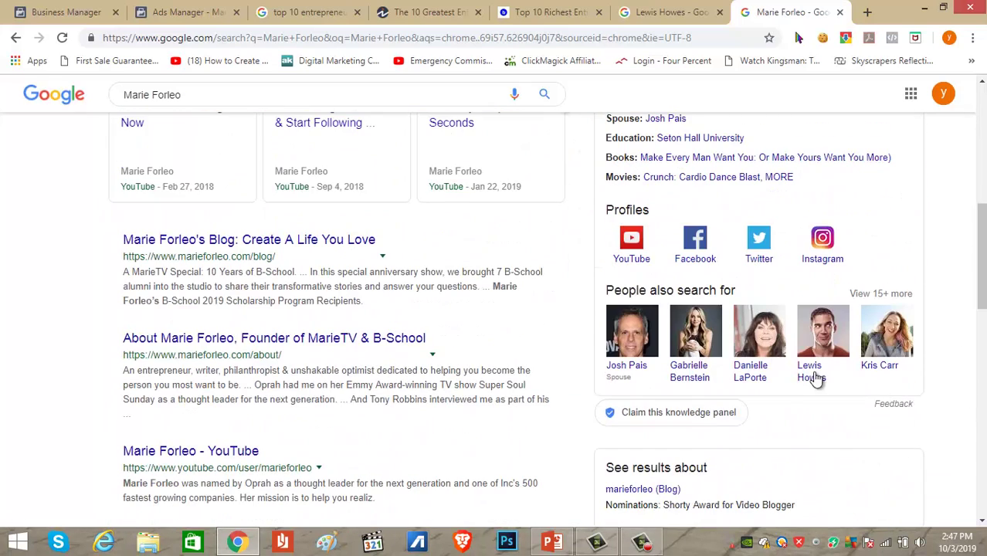
{"action": "scroll", "coordinate": [428, 352], "scroll_direction": "down", "scroll_amount": 2}
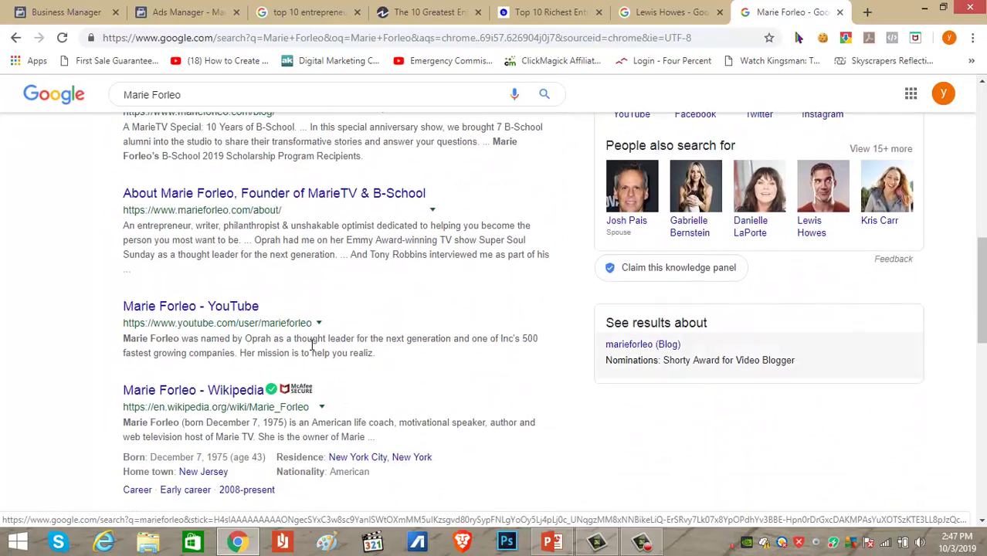
{"action": "scroll", "coordinate": [428, 351], "scroll_direction": "up", "scroll_amount": 5}
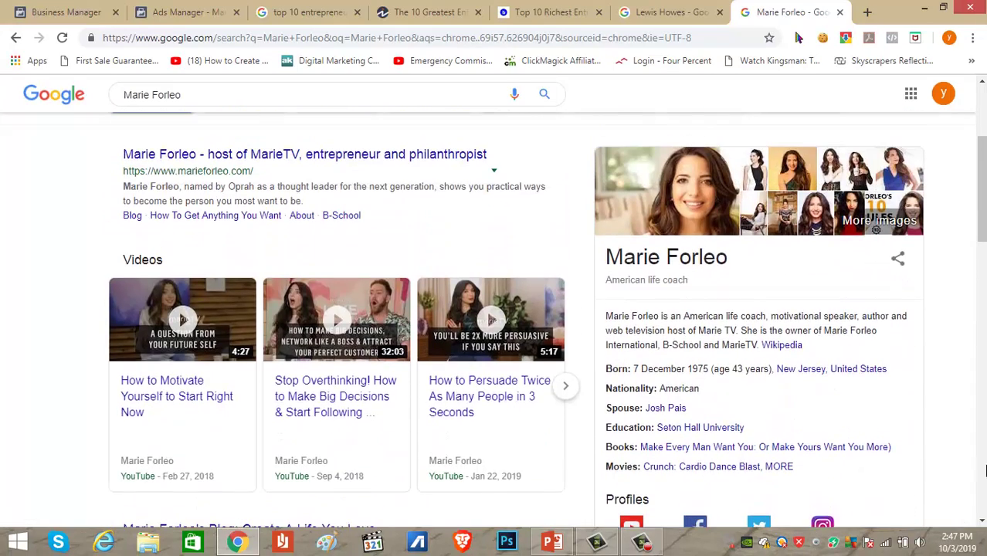
{"action": "scroll", "coordinate": [984, 471], "scroll_direction": "up", "scroll_amount": 1}
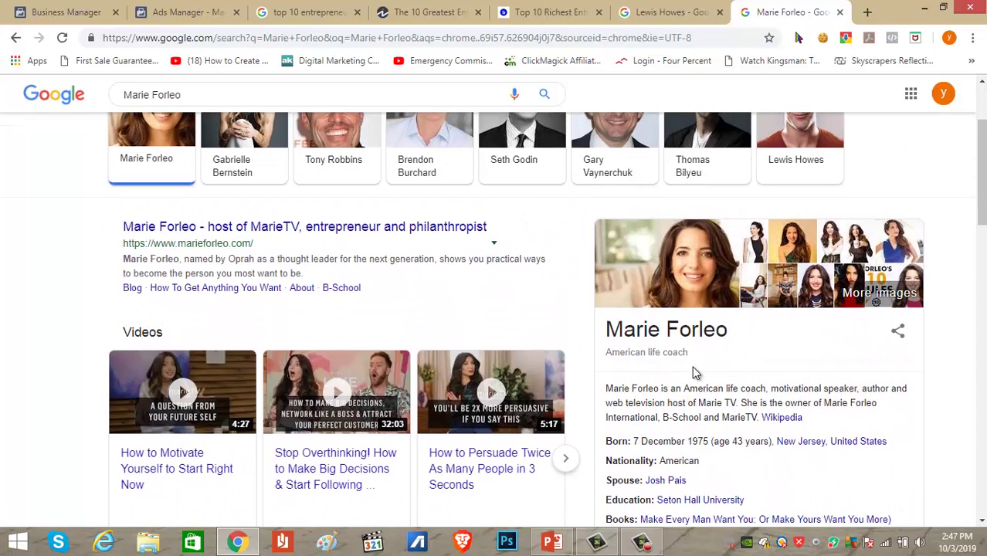
{"action": "scroll", "coordinate": [770, 363], "scroll_direction": "up", "scroll_amount": 1}
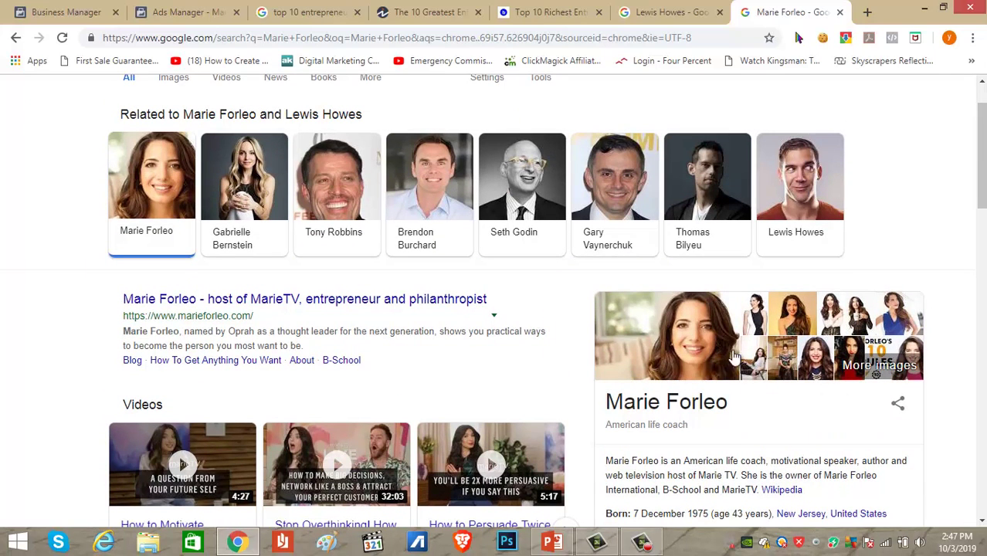
{"action": "scroll", "coordinate": [409, 359], "scroll_direction": "up", "scroll_amount": 1}
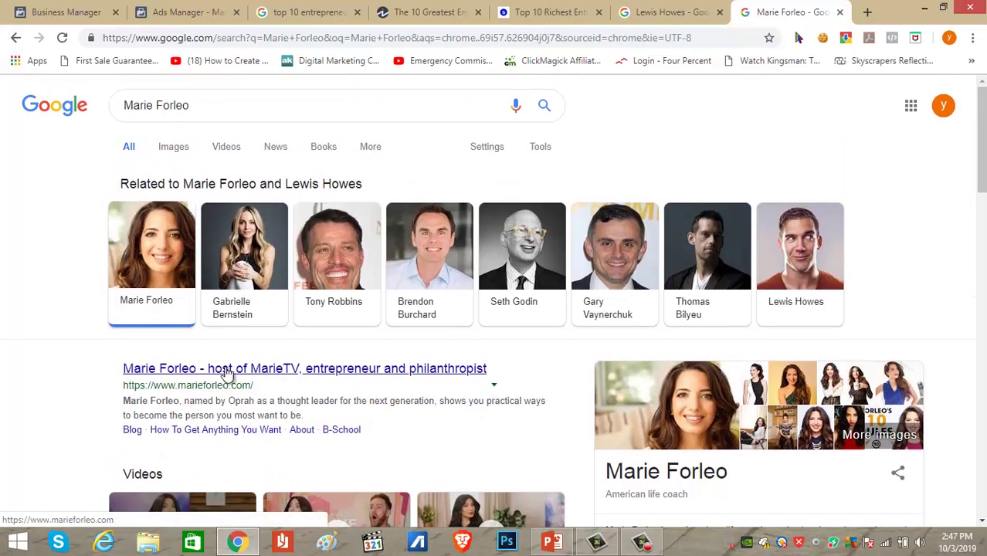
{"action": "left_click_drag", "start_coordinate": [121, 370], "coordinate": [507, 371]}
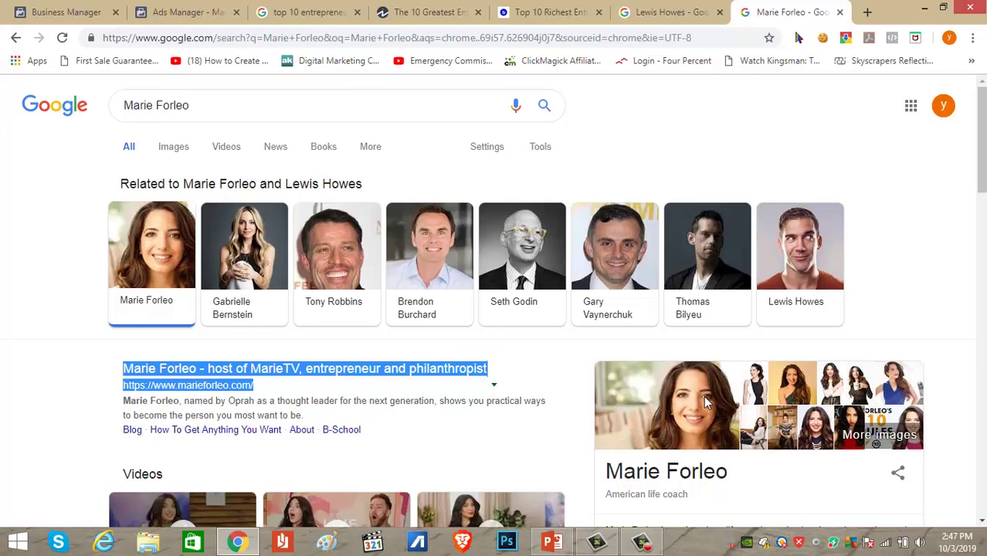
Step: Compare the Marie Forleo interest in the ad set with the Google results for Marie Forleo and Lewis Howes
{"action": "left_click", "coordinate": [205, 11]}
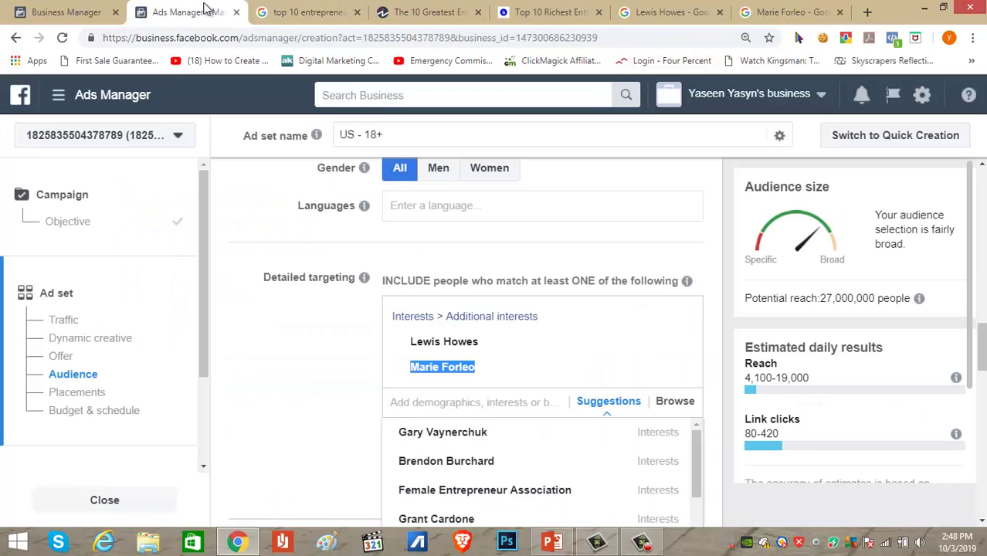
{"action": "mouse_move", "coordinate": [432, 368]}
{"action": "left_click", "coordinate": [804, 14]}
{"action": "scroll", "coordinate": [958, 425], "scroll_direction": "down", "scroll_amount": 6}
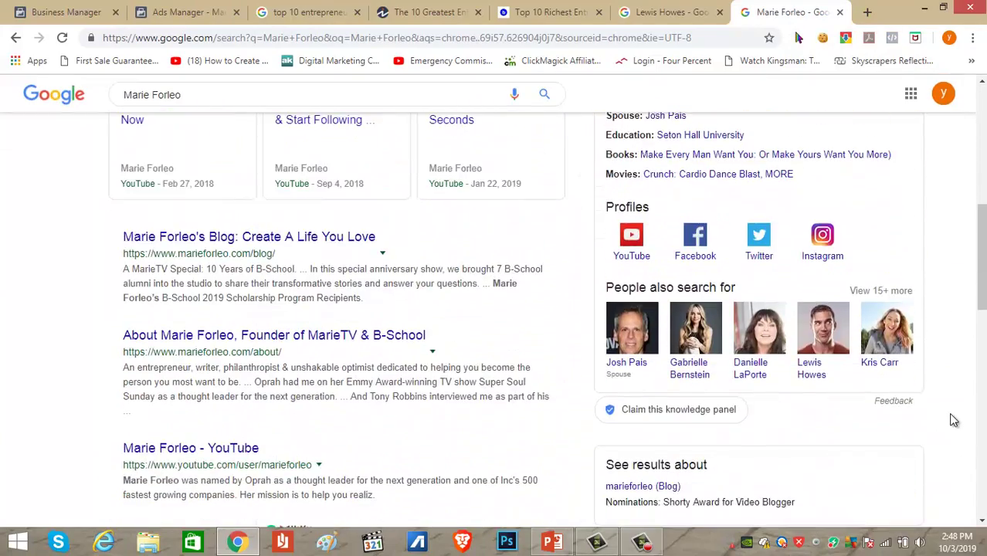
{"action": "scroll", "coordinate": [951, 418], "scroll_direction": "down", "scroll_amount": 3}
{"action": "scroll", "coordinate": [948, 419], "scroll_direction": "up", "scroll_amount": 5}
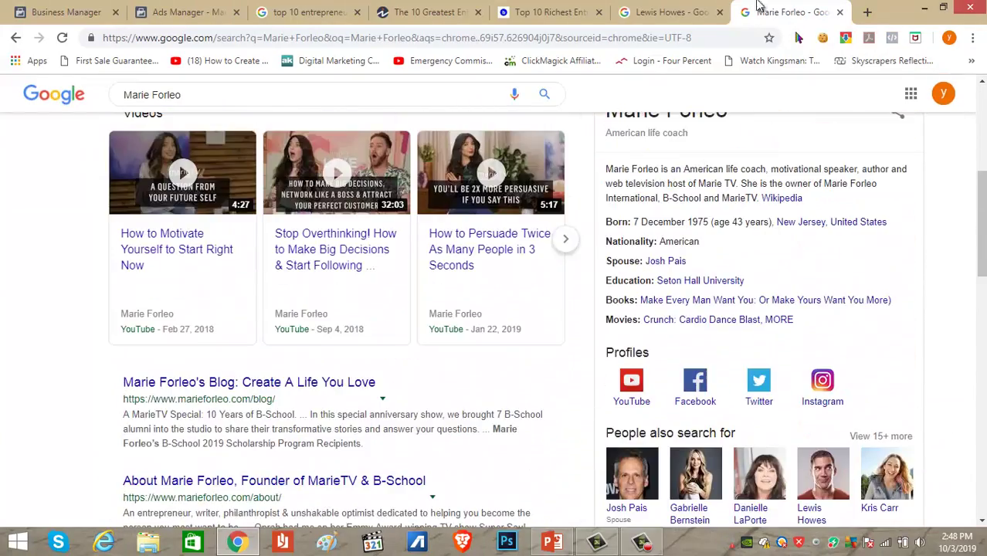
{"action": "left_click", "coordinate": [670, 12]}
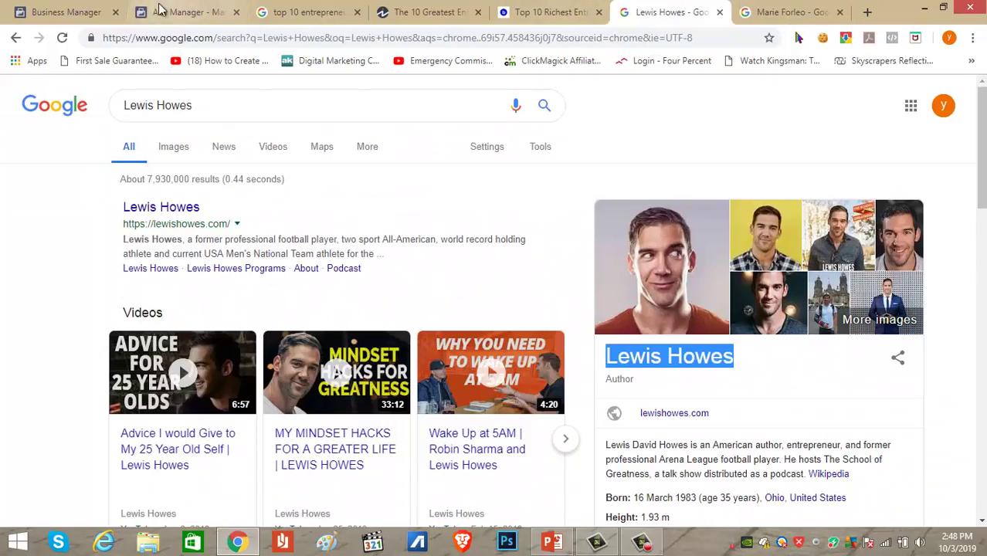
Step: Return to the ad set in Ads Manager and close the suggested interests under detailed targeting
{"action": "left_click", "coordinate": [184, 12]}
{"action": "left_click", "coordinate": [342, 369]}
{"action": "mouse_move", "coordinate": [495, 373]}
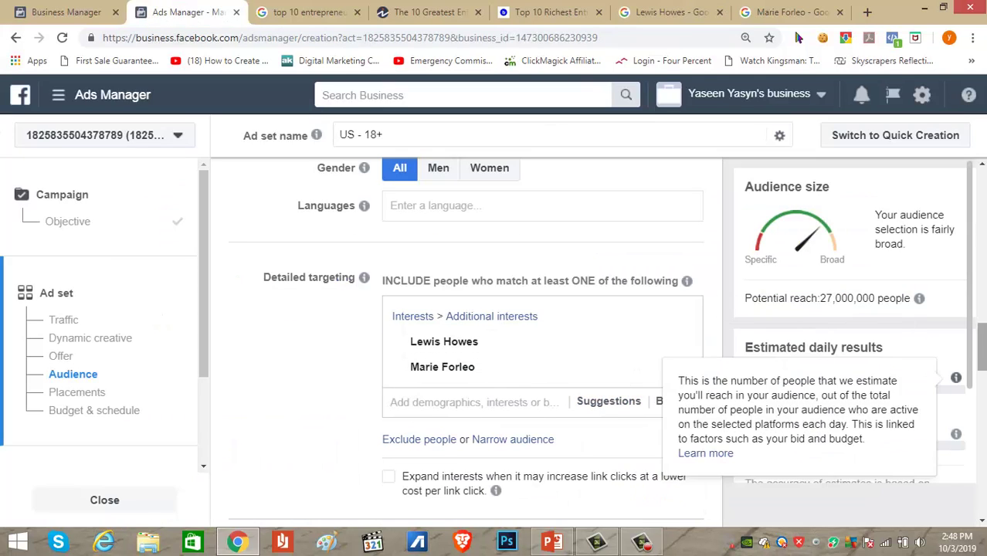
Step: Review the ad set's audience settings, from location, age and gender through the included interests to connections, along with the audience size
{"action": "scroll", "coordinate": [982, 354], "scroll_direction": "down", "scroll_amount": 1}
{"action": "scroll", "coordinate": [983, 354], "scroll_direction": "down", "scroll_amount": 2}
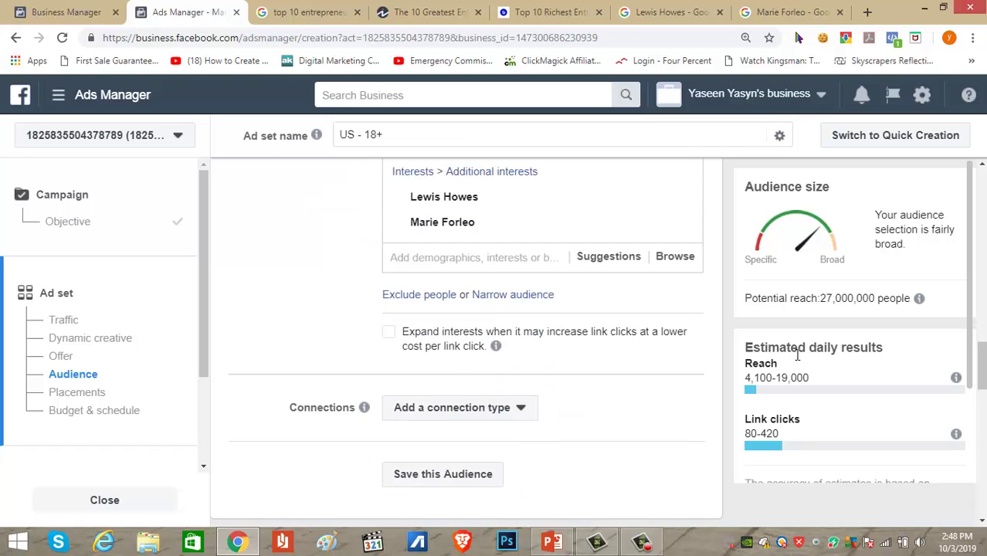
{"action": "scroll", "coordinate": [541, 311], "scroll_direction": "up", "scroll_amount": 3}
{"action": "scroll", "coordinate": [437, 340], "scroll_direction": "up", "scroll_amount": 5}
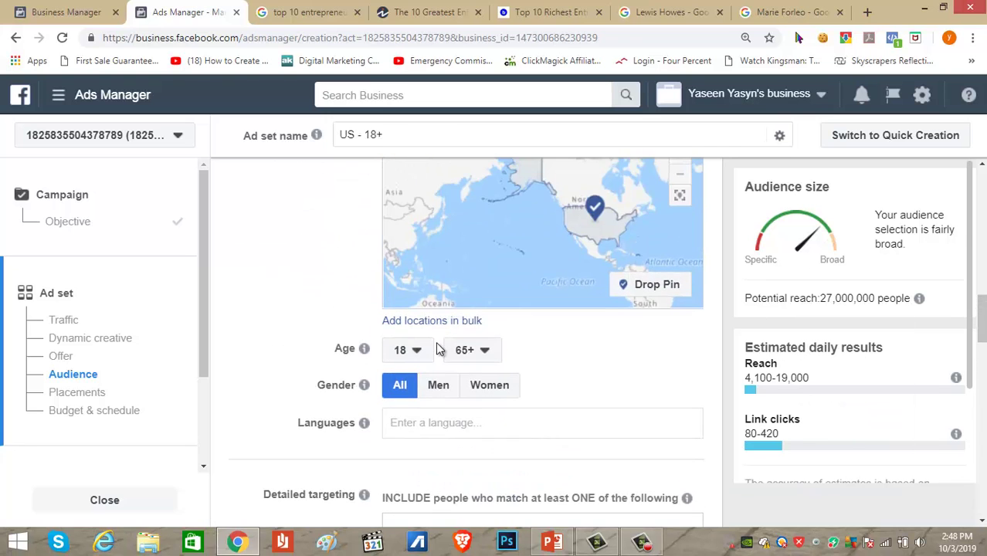
{"action": "scroll", "coordinate": [664, 402], "scroll_direction": "down", "scroll_amount": 6}
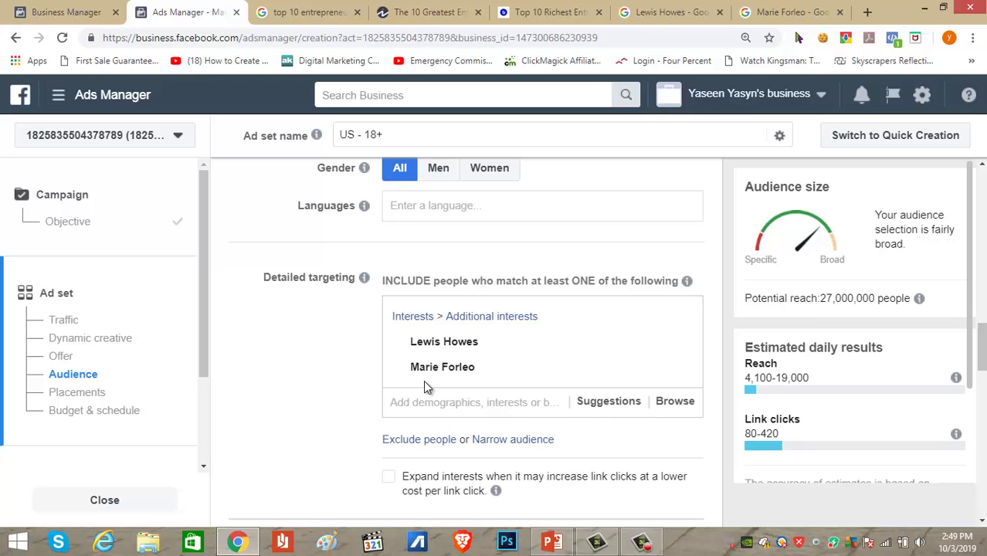
{"action": "mouse_move", "coordinate": [981, 349]}
{"action": "left_mouse_down"}
{"action": "mouse_move", "coordinate": [982, 400]}
{"action": "mouse_move", "coordinate": [982, 345]}
{"action": "left_mouse_up"}
{"action": "scroll", "coordinate": [466, 340], "scroll_direction": "down", "scroll_amount": 3}
{"action": "scroll", "coordinate": [466, 340], "scroll_direction": "up", "scroll_amount": 10}
{"action": "scroll", "coordinate": [465, 340], "scroll_direction": "down", "scroll_amount": 10}
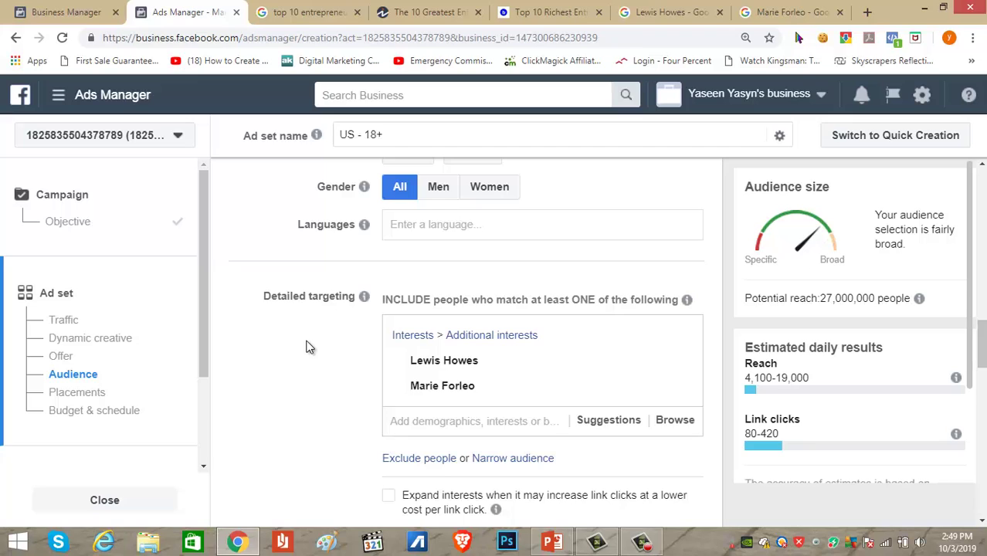
{"action": "left_click", "coordinate": [657, 540]}
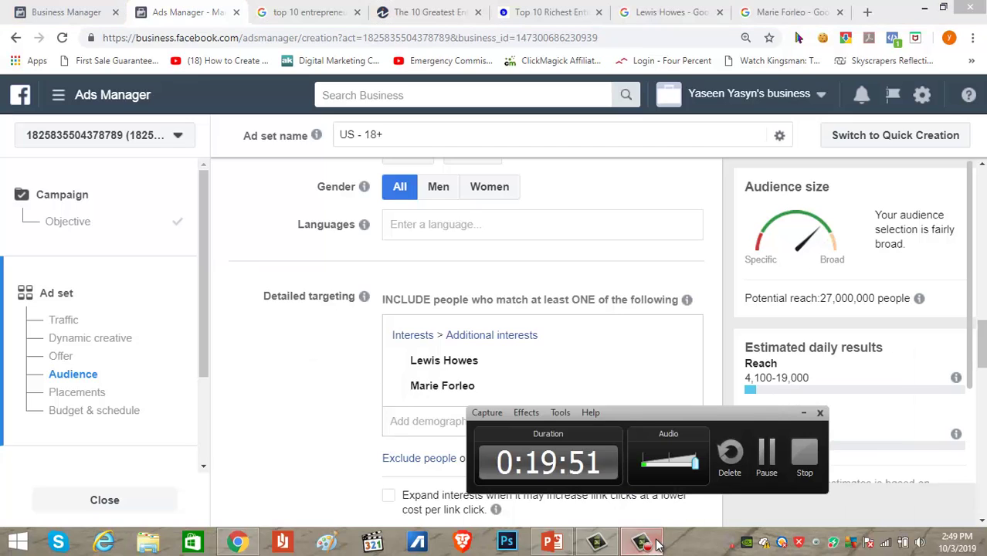